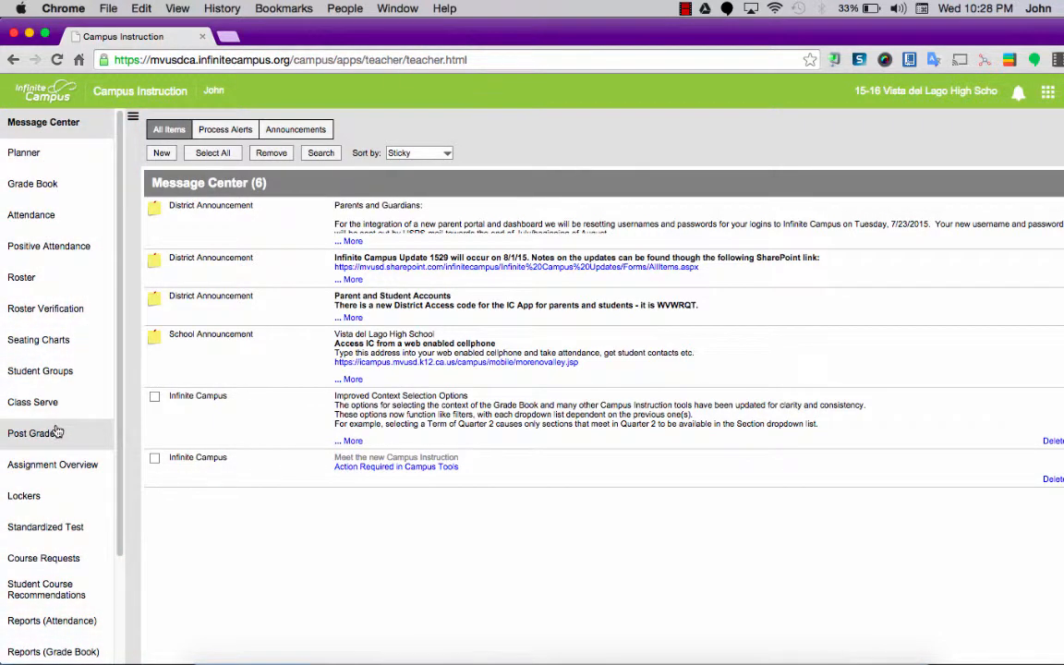
# Step: Open the list of grading scales from the Grade Book settings
pyautogui.click(54, 188)
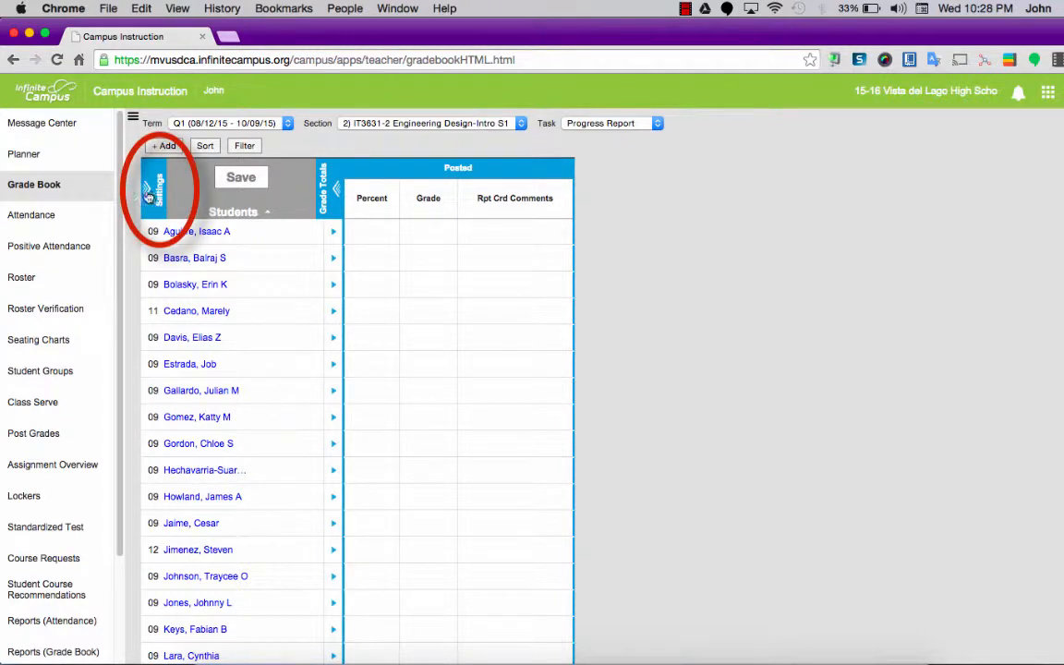
pyautogui.click(149, 196)
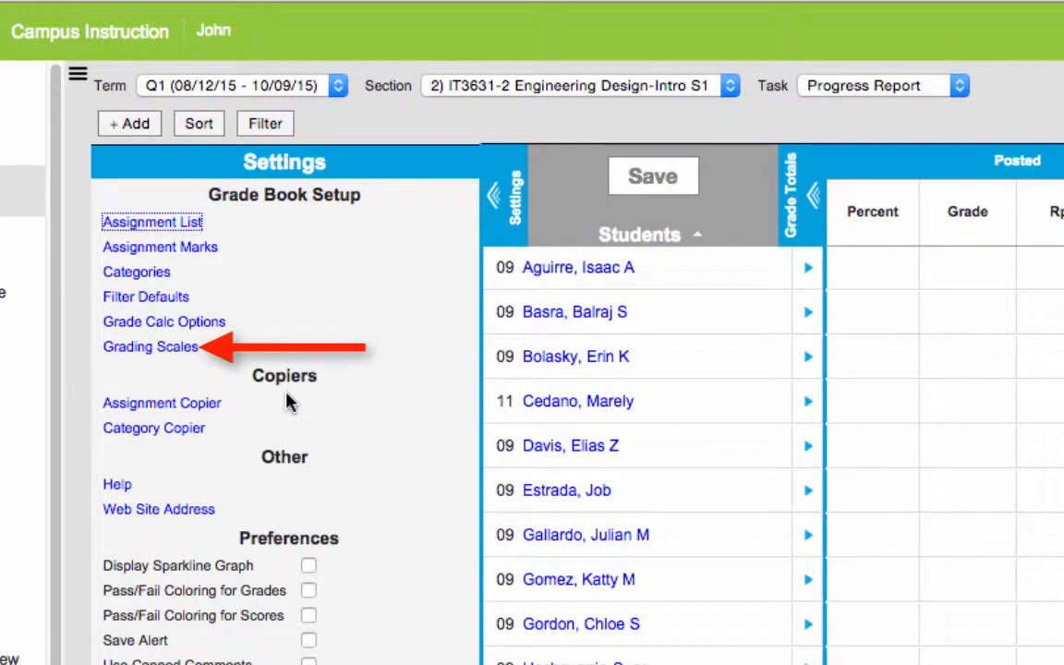
pyautogui.click(166, 356)
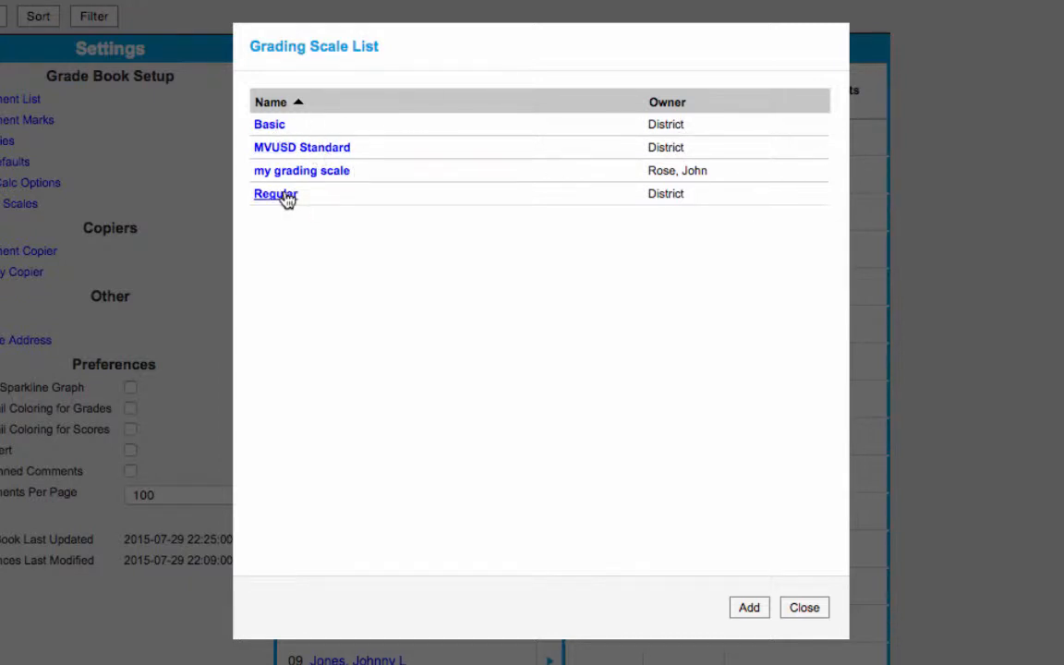
# Step: Review the minimum percentages, grades and passing marks of the MVUSD Standard grading scale and return to the scale list
pyautogui.click(314, 148)
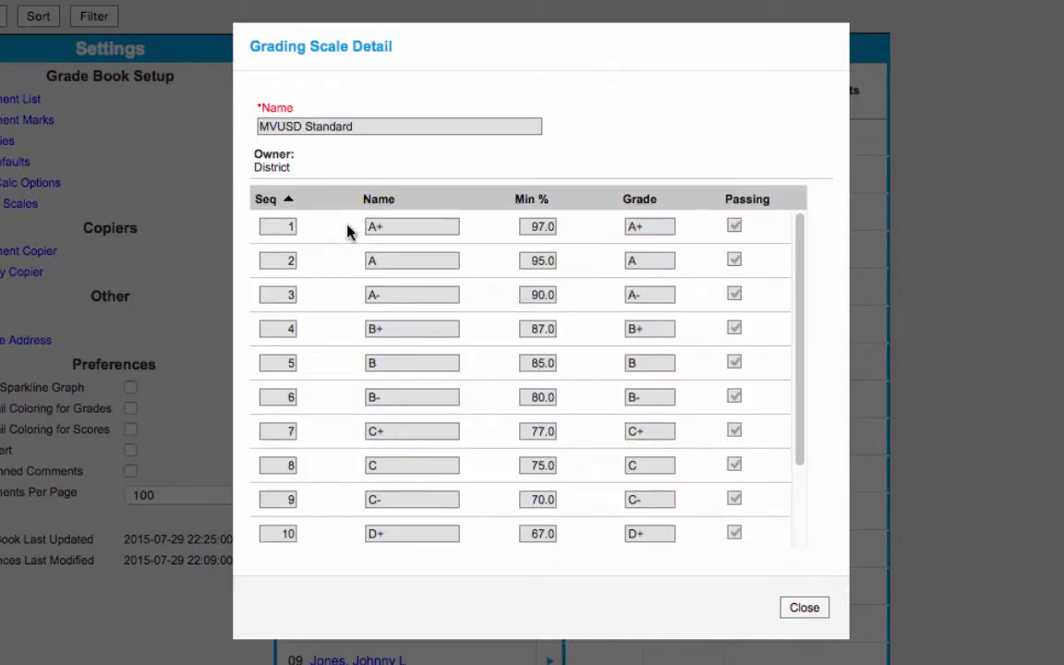
pyautogui.click(456, 335)
pyautogui.scroll(-3, 554, 388)
pyautogui.scroll(3, 598, 406)
pyautogui.scroll(-3, 602, 411)
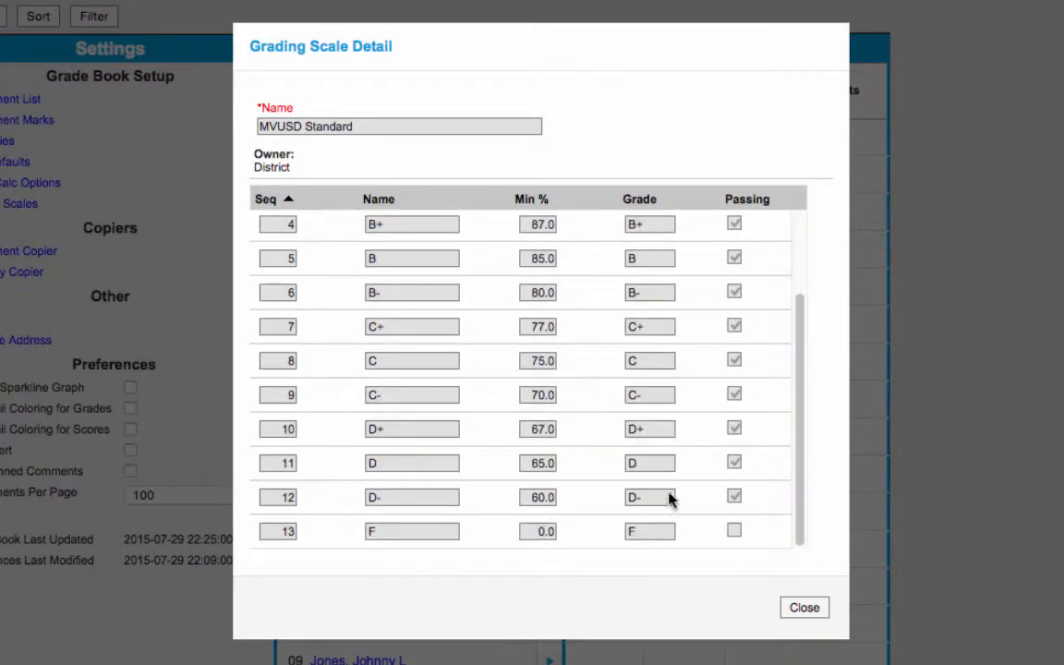
pyautogui.click(804, 608)
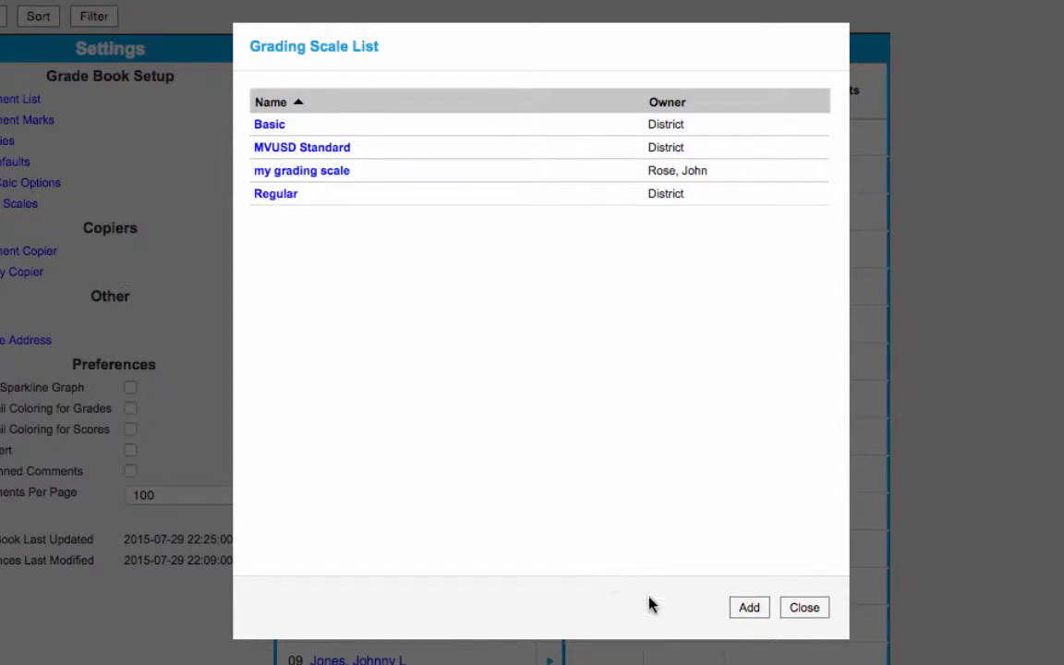
# Step: Create a new grading scale named fsdfdf
pyautogui.click(750, 610)
pyautogui.click(429, 126)
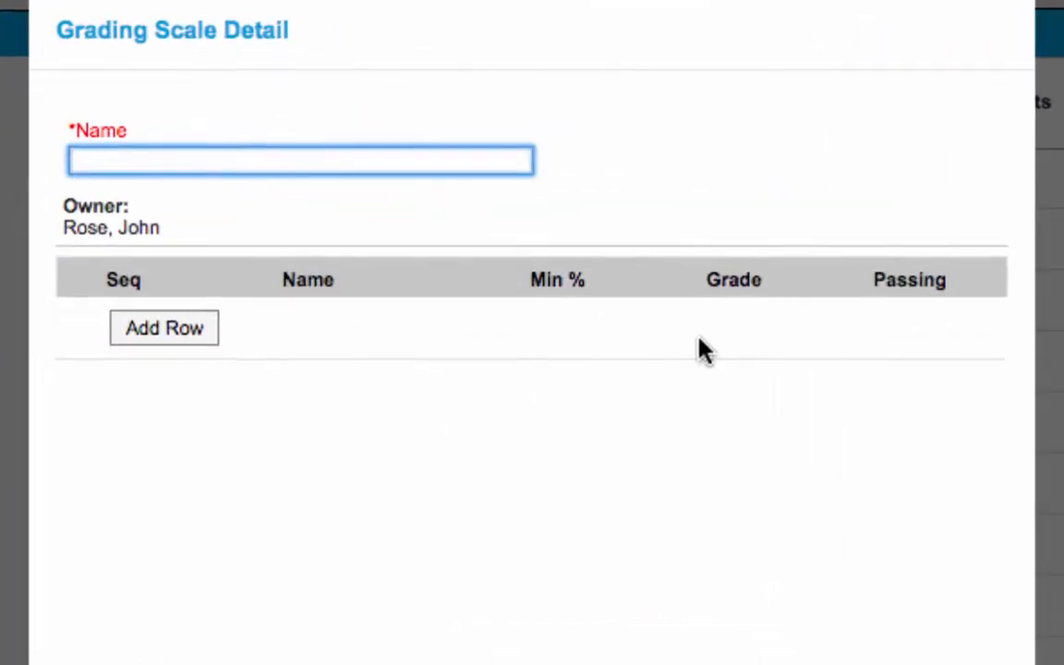
pyautogui.write('fsdfdf')
# Step: Add a first row to the grading scale with name A+, minimum 97%, grade A+ and marked as passing
pyautogui.click(183, 336)
pyautogui.click(325, 326)
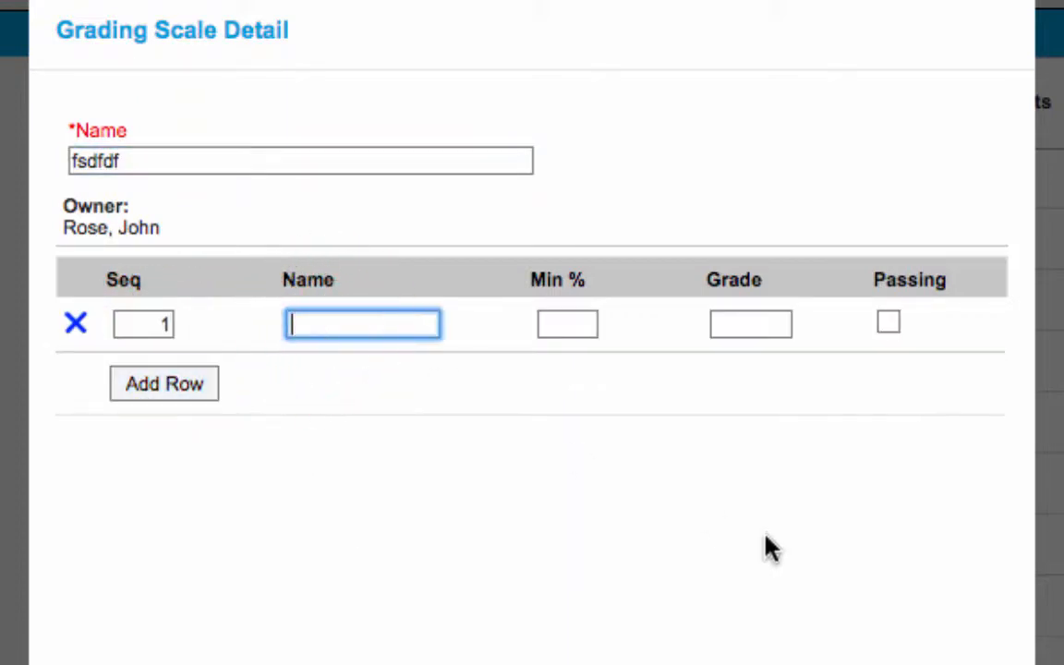
pyautogui.write('A+')
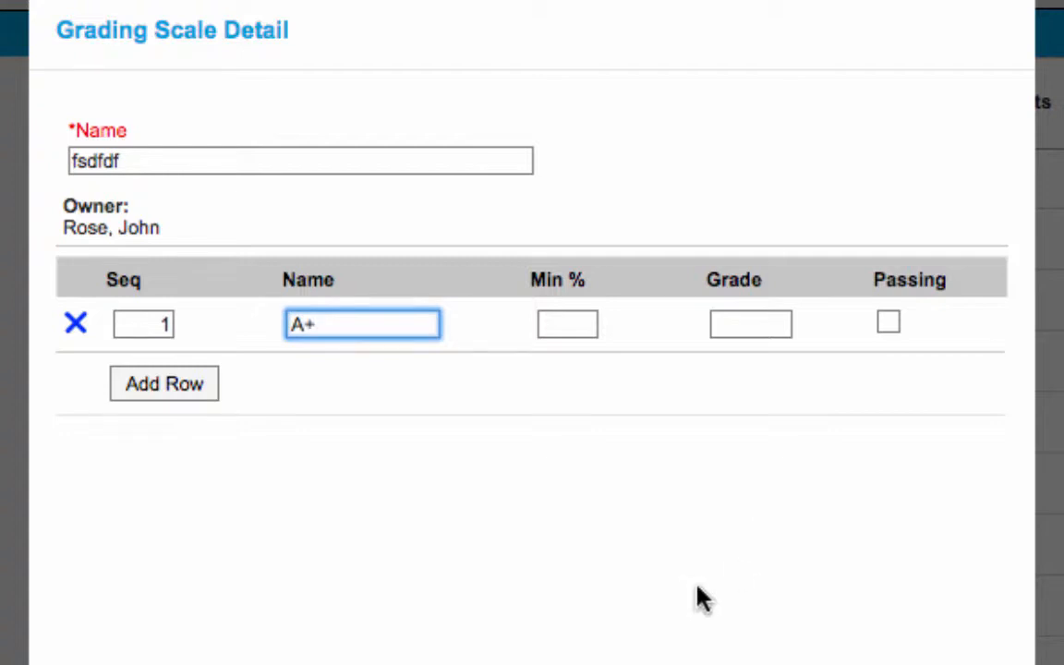
pyautogui.click(578, 325)
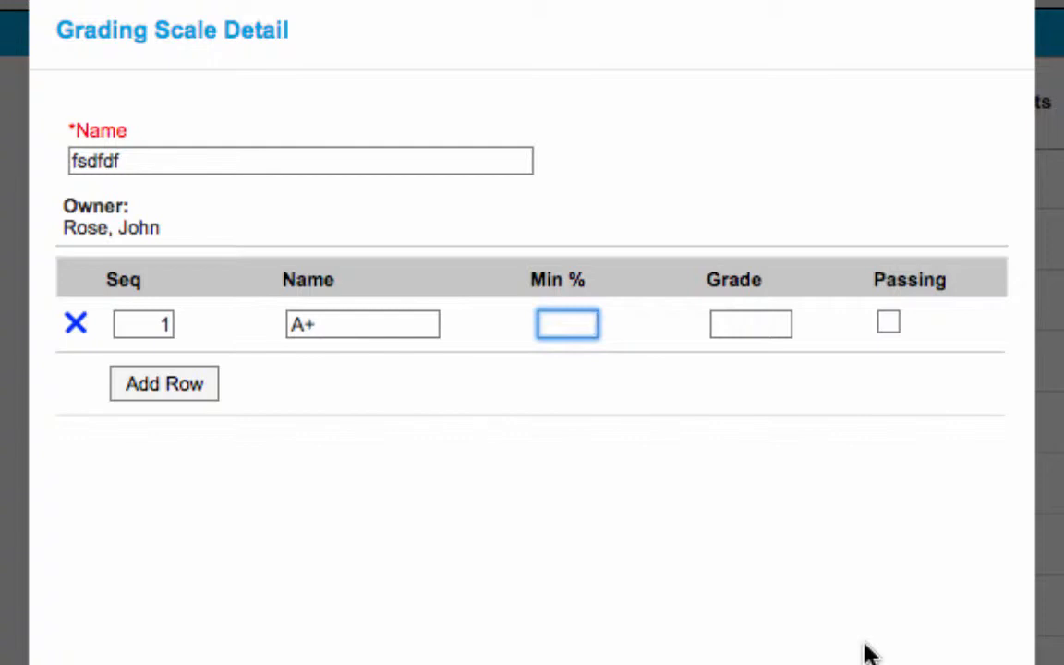
pyautogui.write('97')
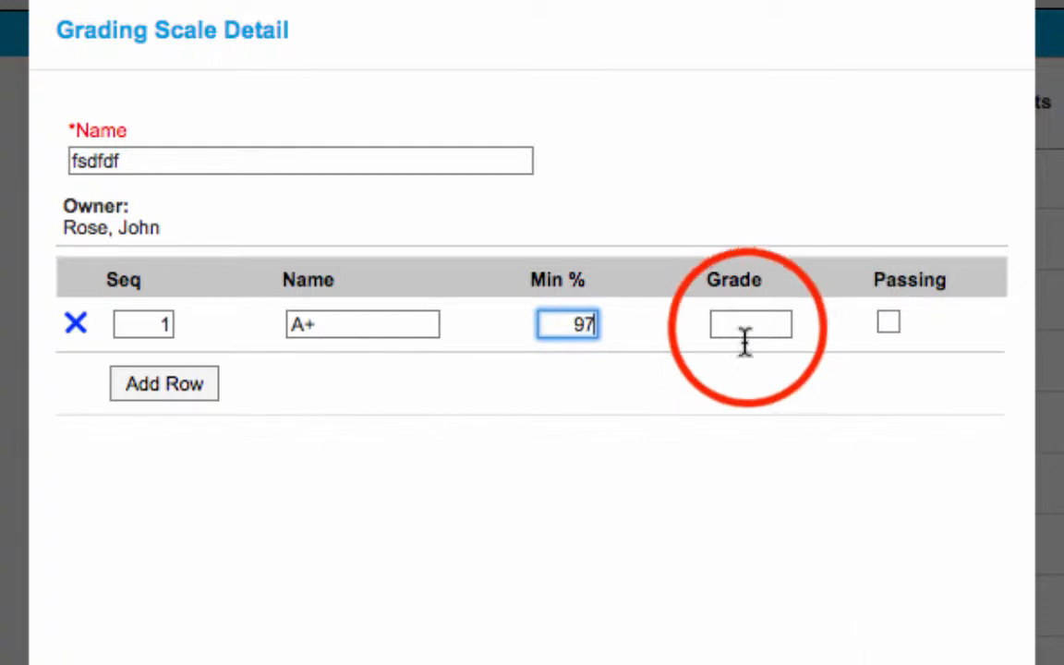
pyautogui.click(748, 330)
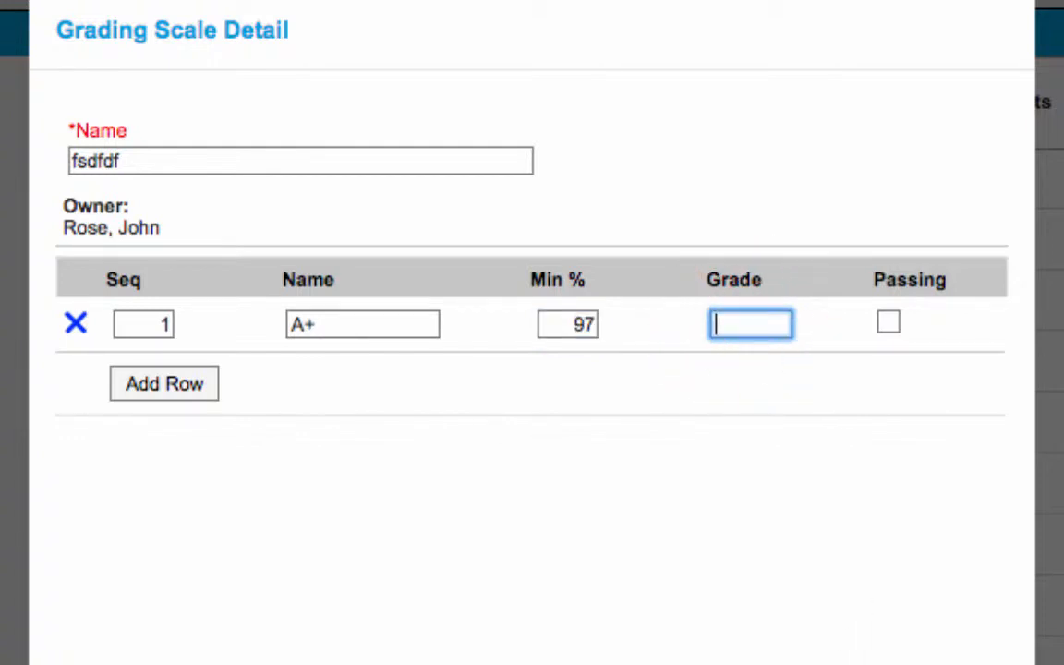
pyautogui.write('A+')
pyautogui.click(890, 325)
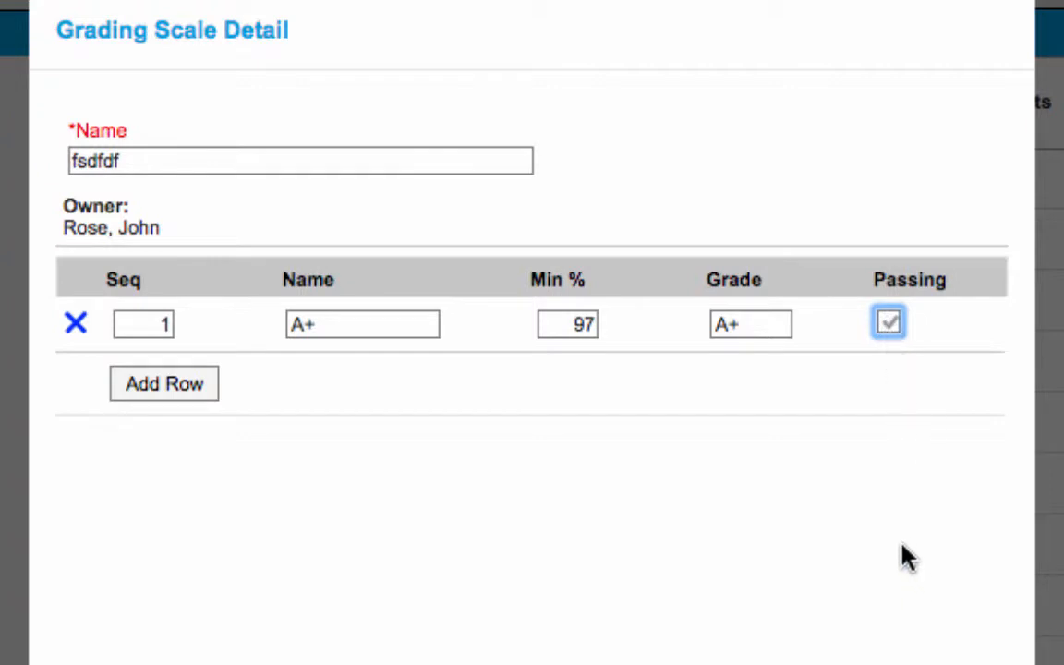
# Step: Add four more empty rows to the grading scale below the A+ row
pyautogui.click(171, 392)
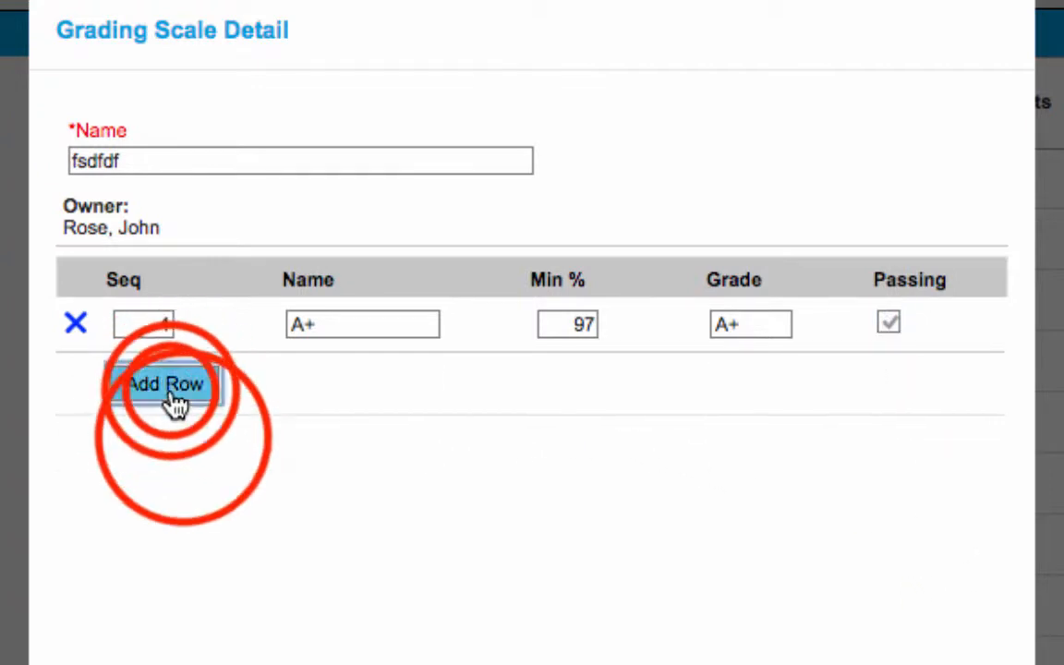
pyautogui.click(180, 434)
pyautogui.click(185, 499)
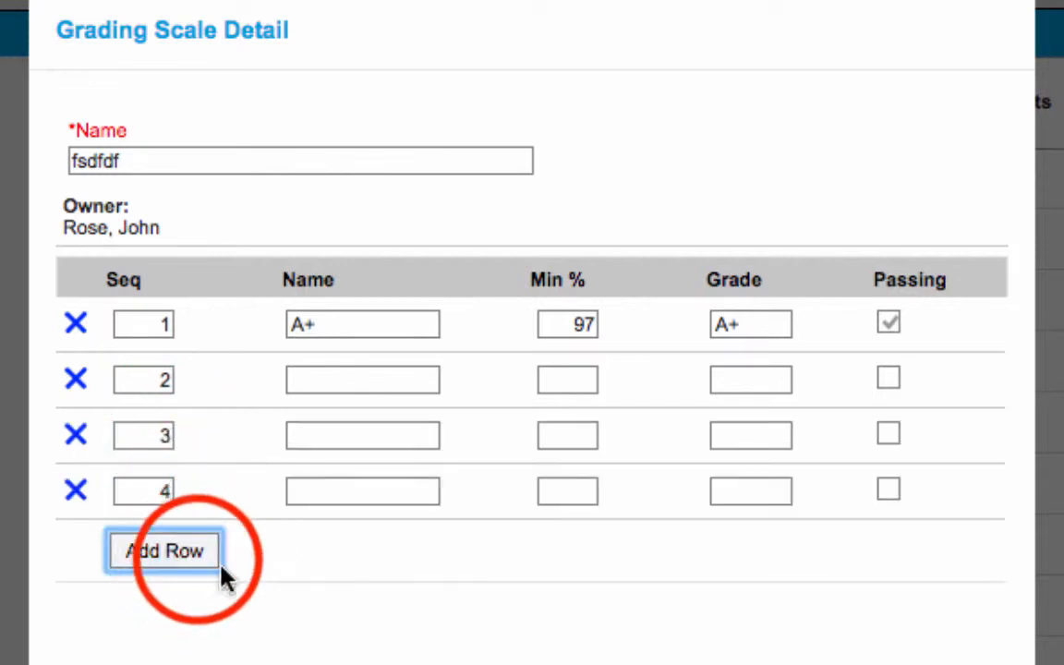
pyautogui.click(207, 573)
# Step: Fill the fifth row with name F, minimum 0% and grade F, and save the grading scale, closing the scale list
pyautogui.click(311, 545)
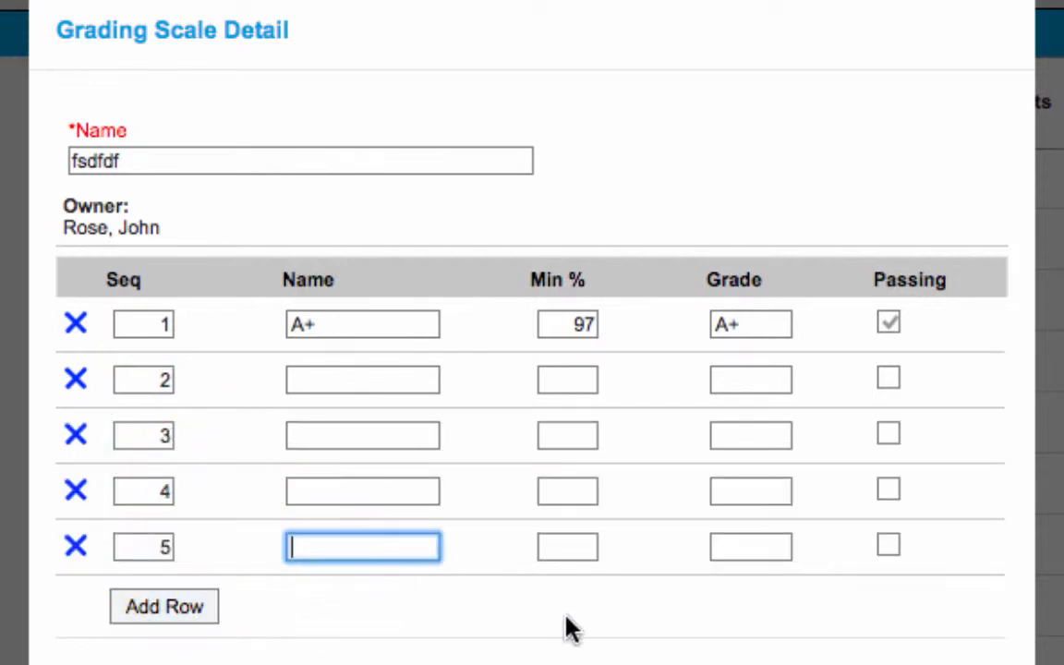
pyautogui.write('FF')
pyautogui.press('BackSpace')
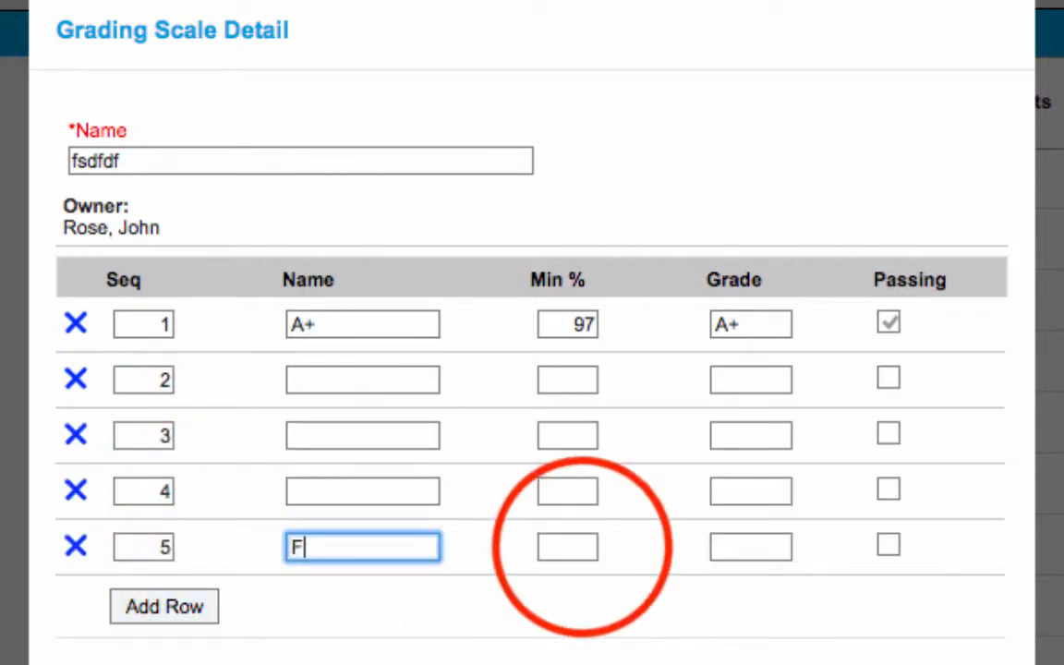
pyautogui.click(591, 547)
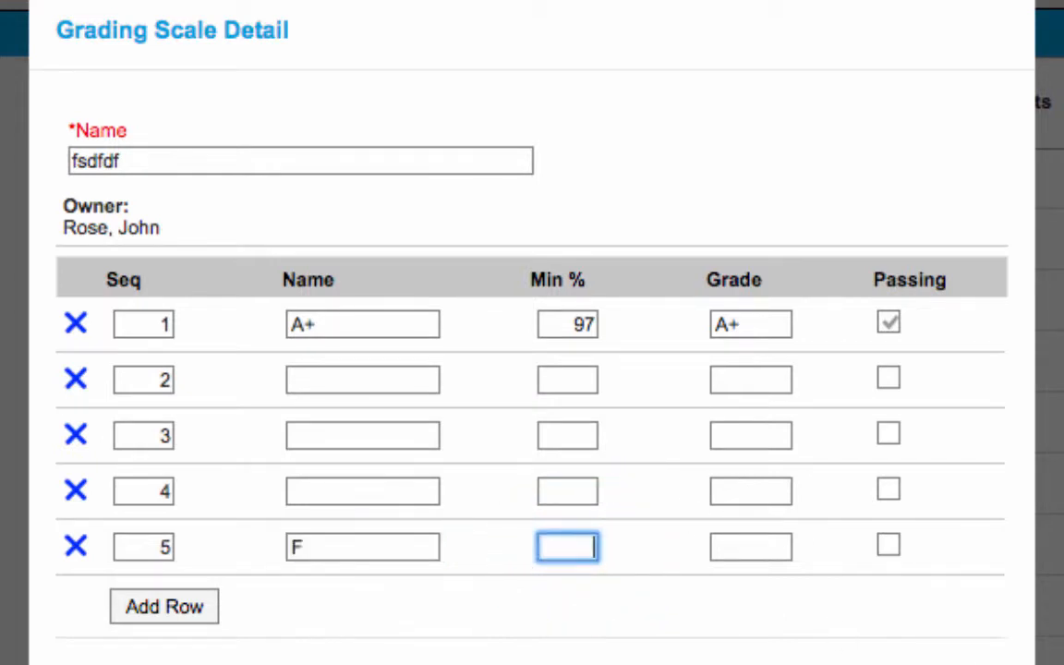
pyautogui.write('0')
pyautogui.click(765, 552)
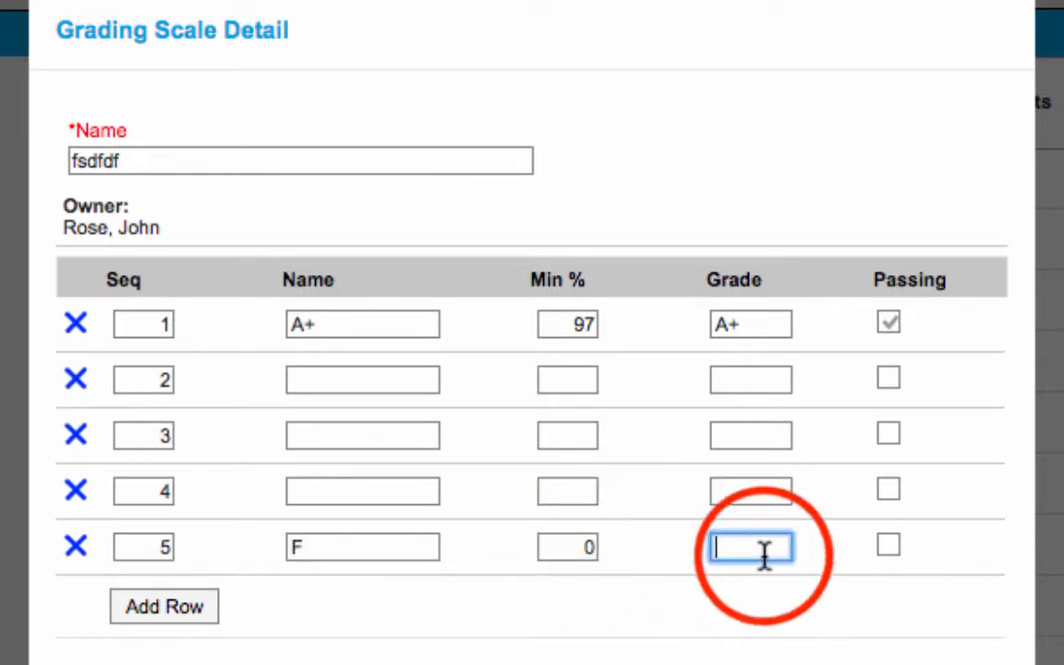
pyautogui.write('F')
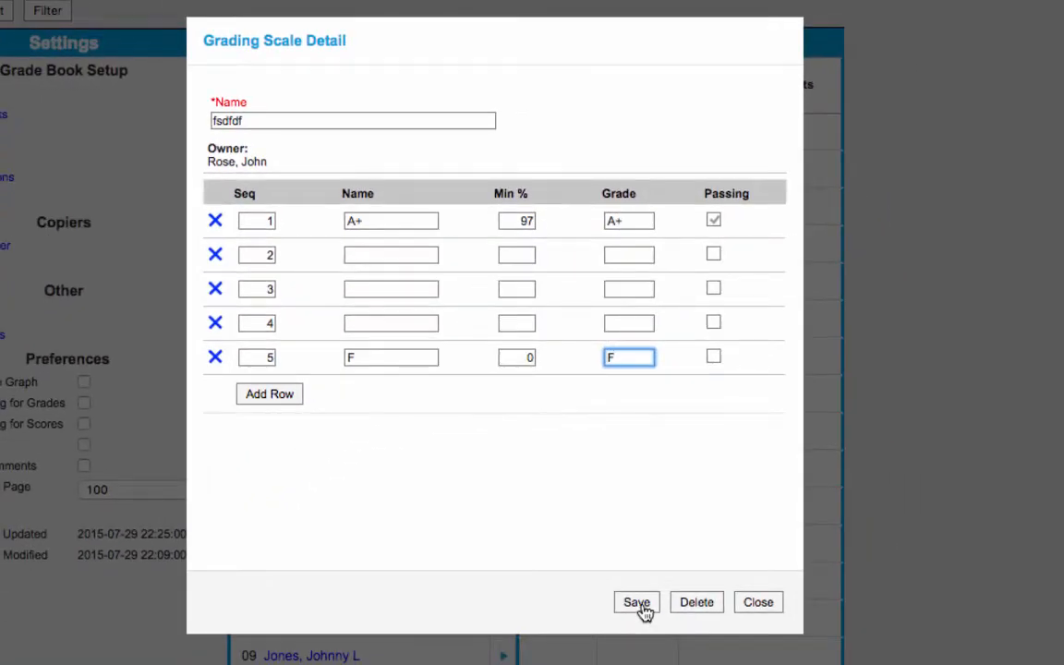
pyautogui.click(637, 605)
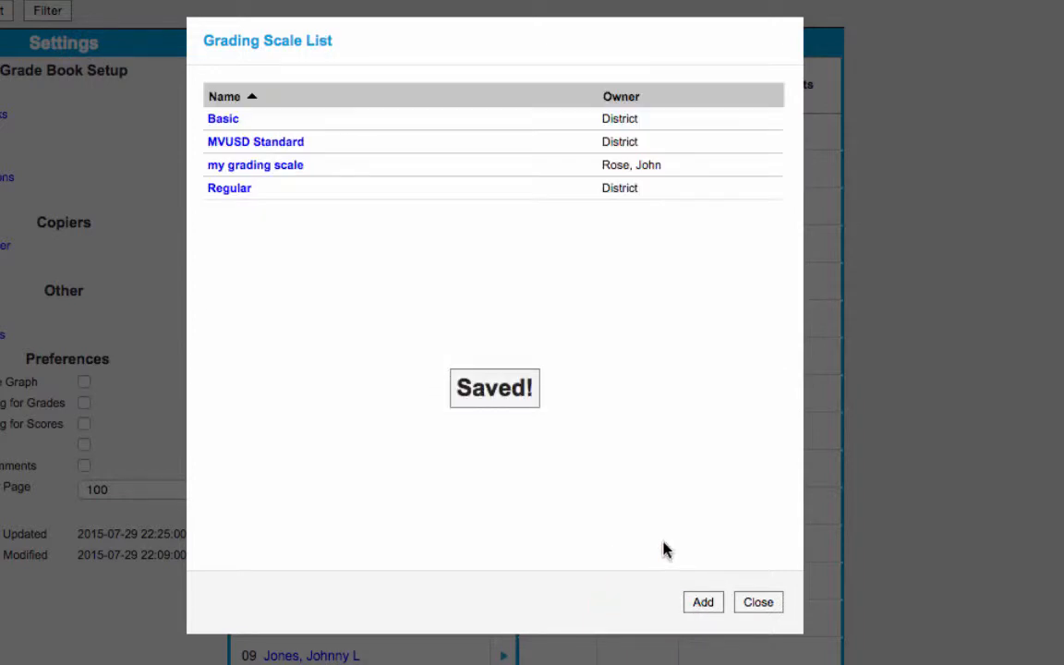
pyautogui.click(752, 596)
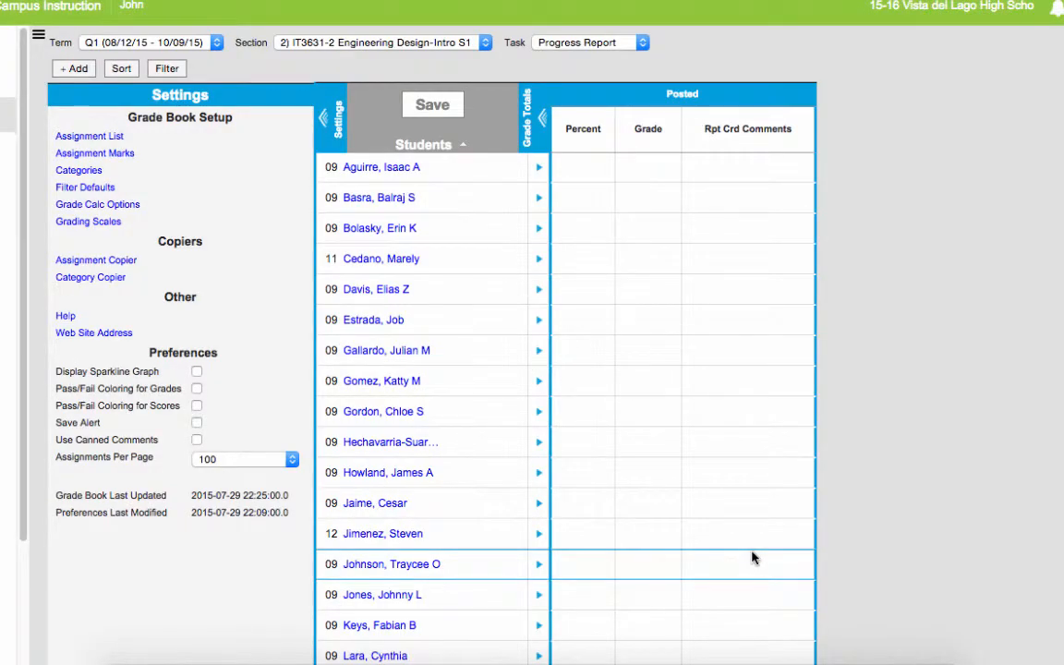
# Step: Create a new grade book category named Assignment with a weight of 100
pyautogui.click(84, 172)
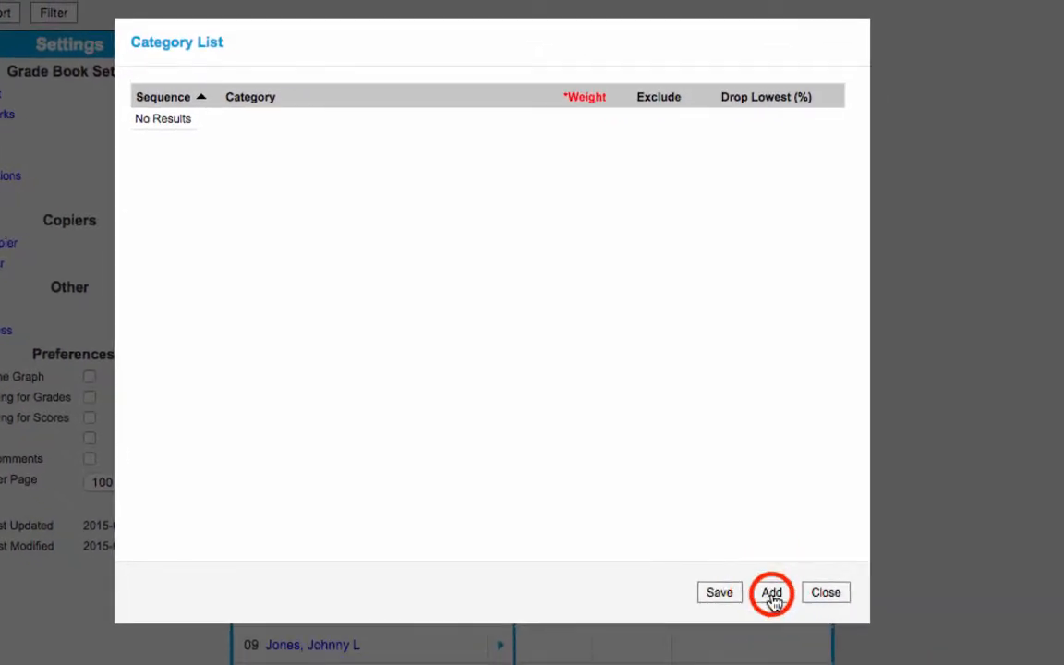
pyautogui.click(773, 593)
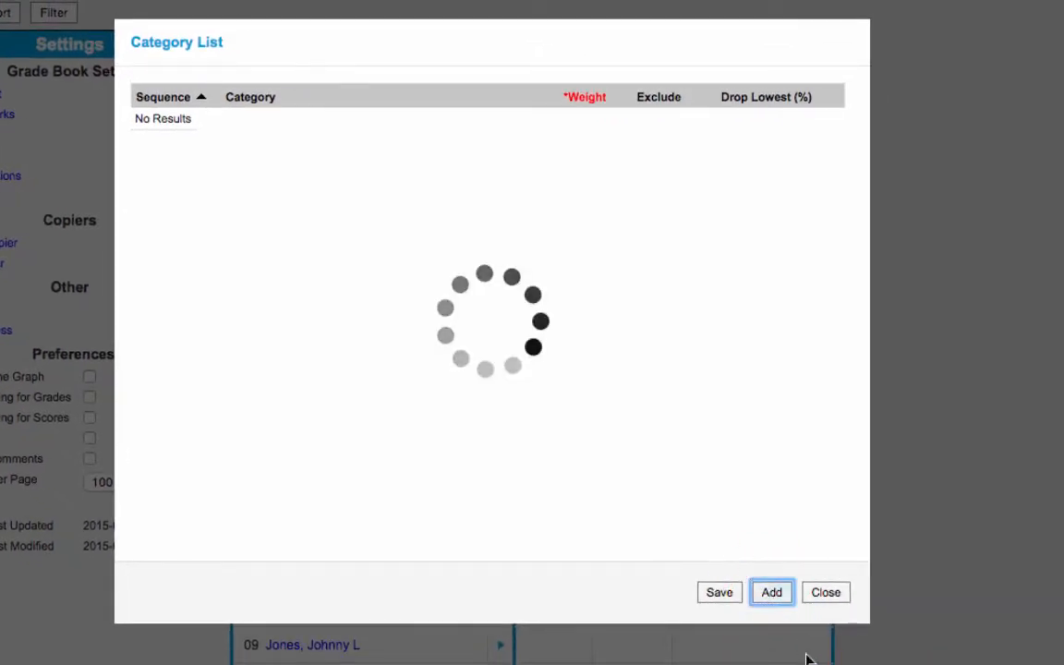
pyautogui.click(280, 126)
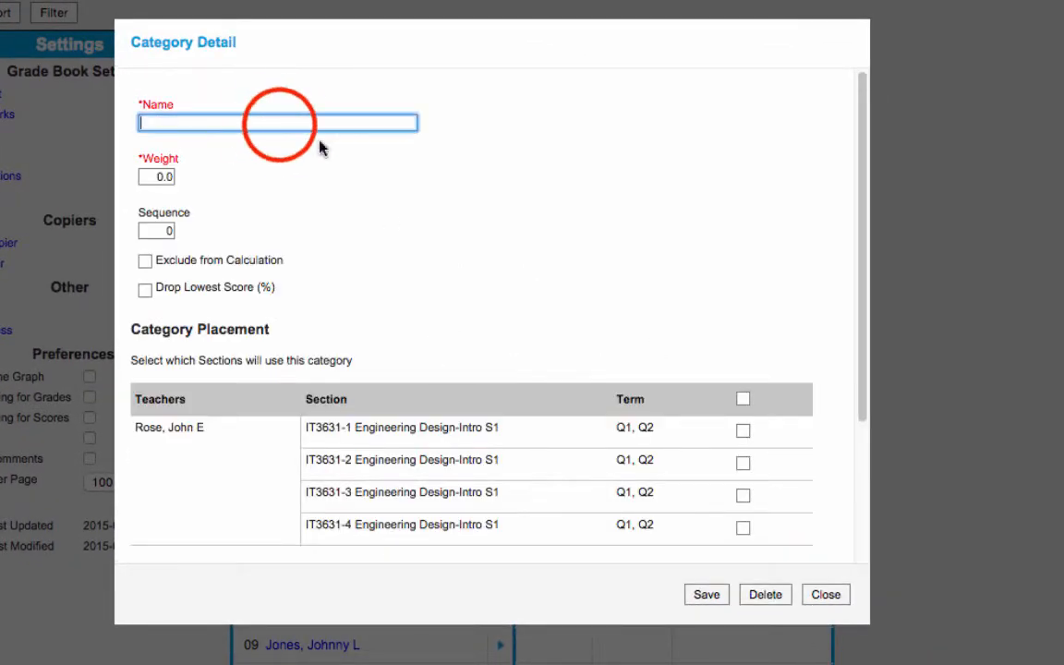
pyautogui.write('Assig')
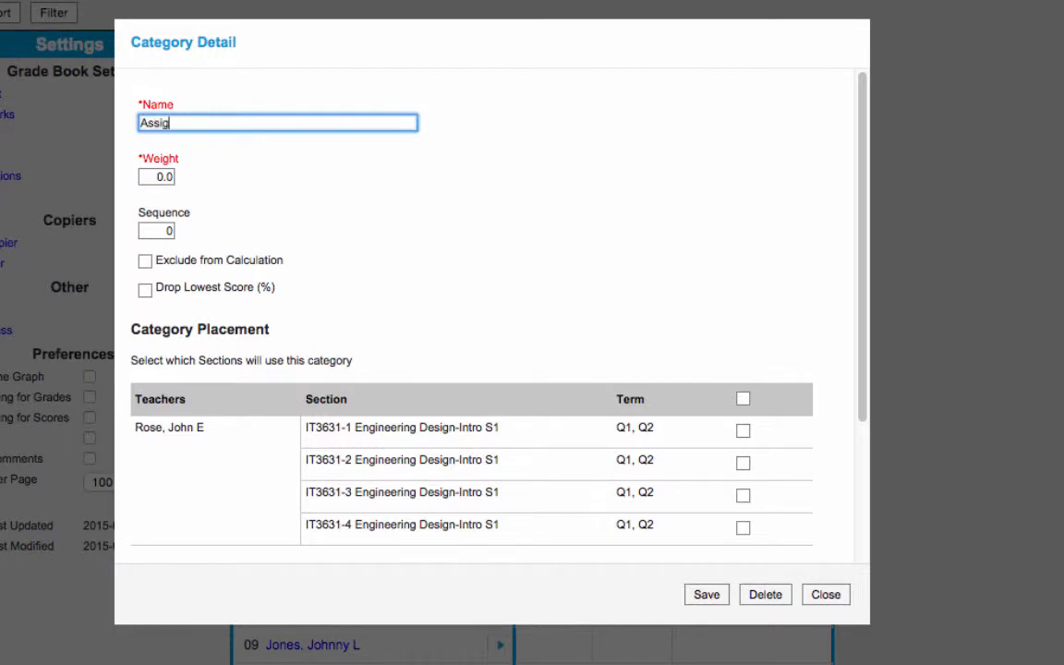
pyautogui.write('nment')
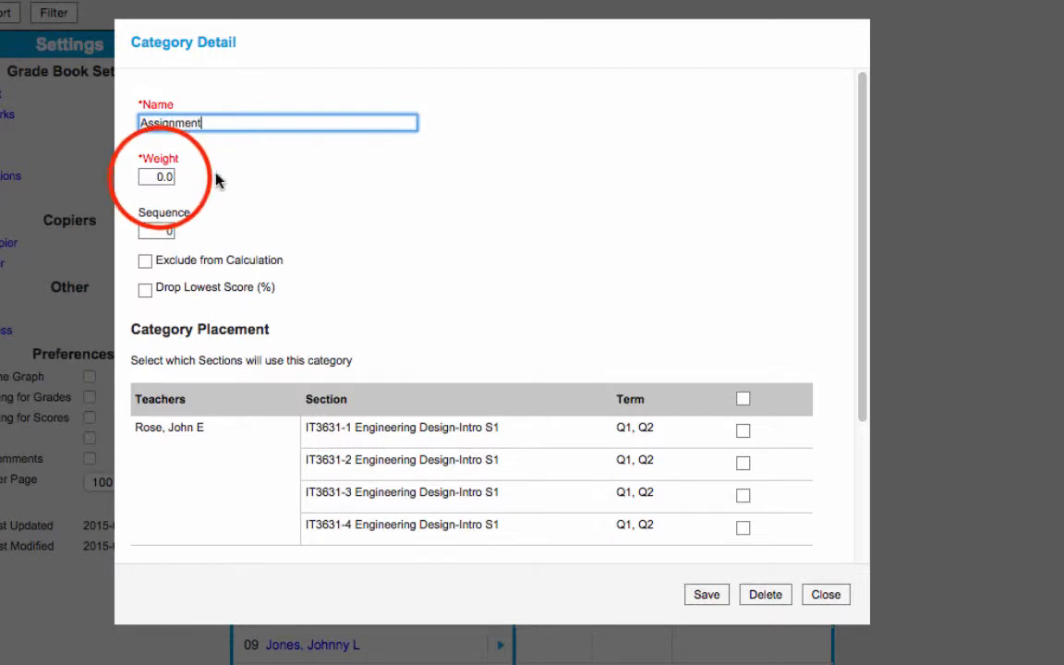
pyautogui.moveTo(147, 176); pyautogui.dragTo(221, 179)
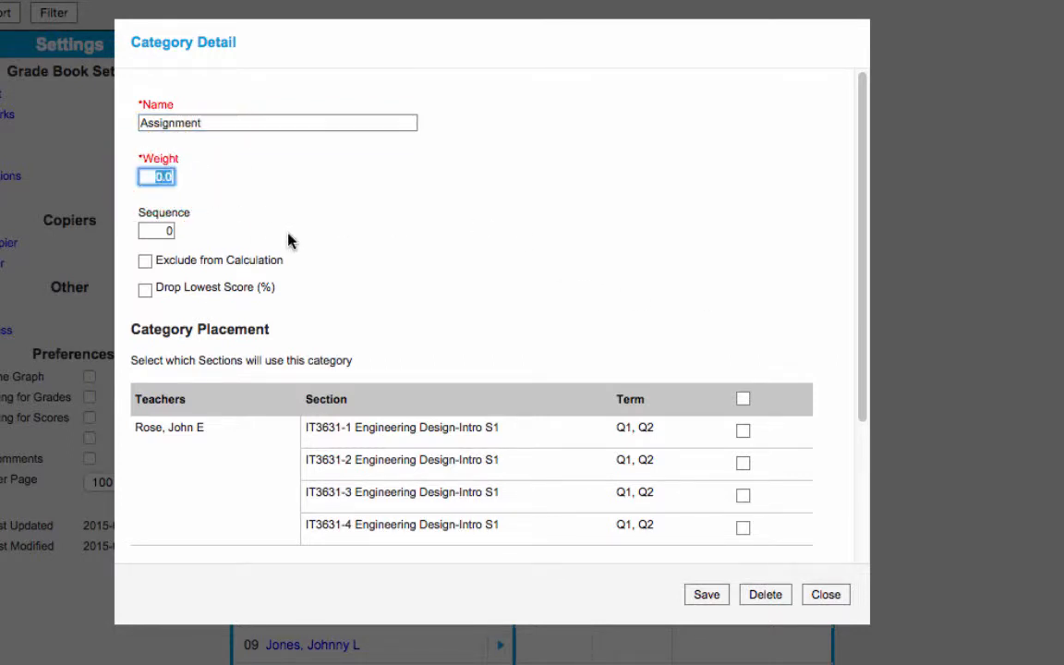
pyautogui.write('100')
# Step: Place the Assignment category in all listed sections and the End of Term Grade task, and save it
pyautogui.click(744, 402)
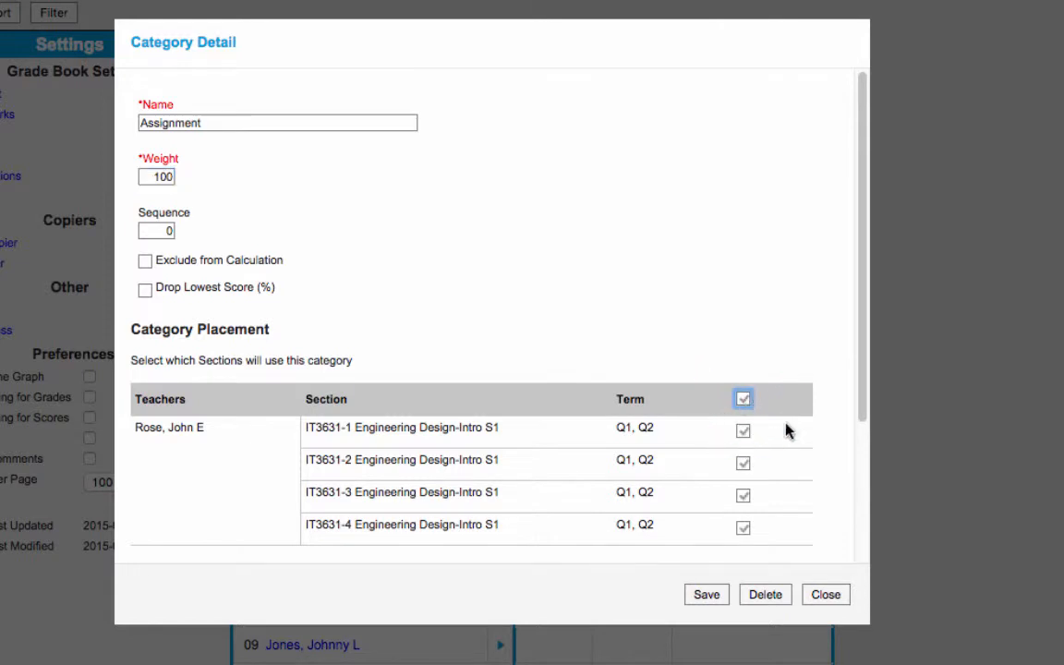
pyautogui.moveTo(864, 404); pyautogui.dragTo(881, 607)
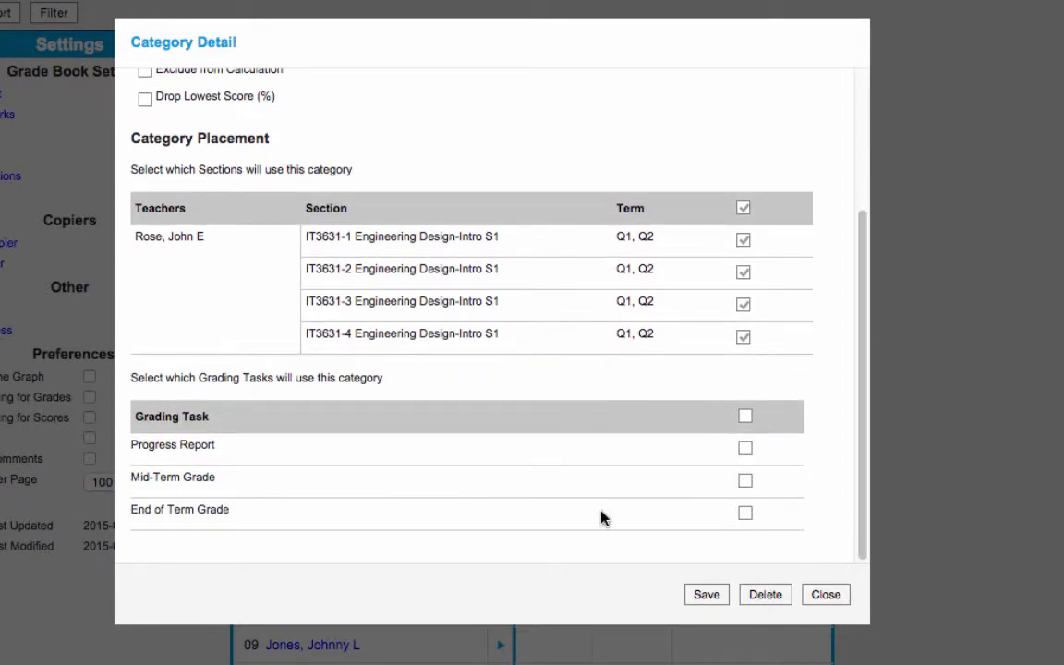
pyautogui.click(746, 514)
pyautogui.click(706, 594)
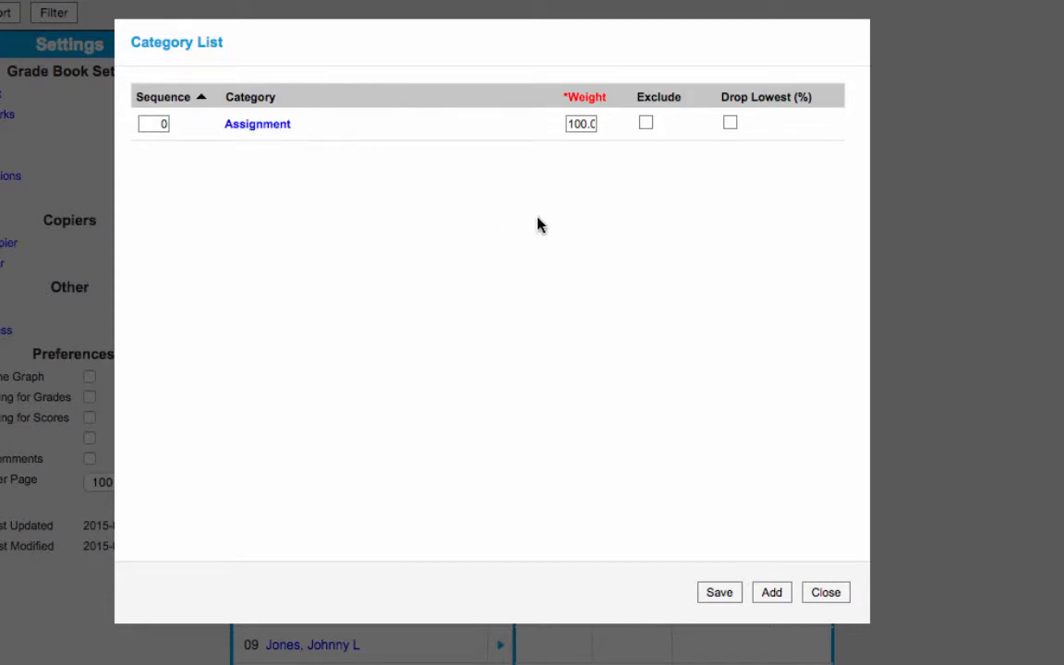
# Step: Add a second grade book category named Homework with a weight of 20
pyautogui.click(769, 593)
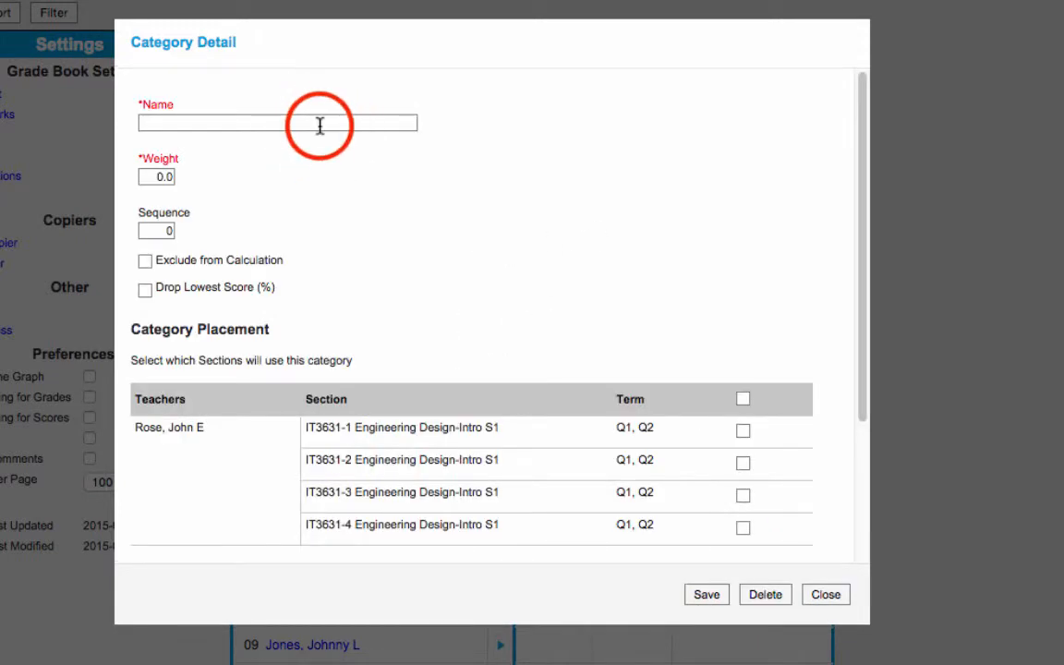
pyautogui.click(320, 126)
pyautogui.write('Ho')
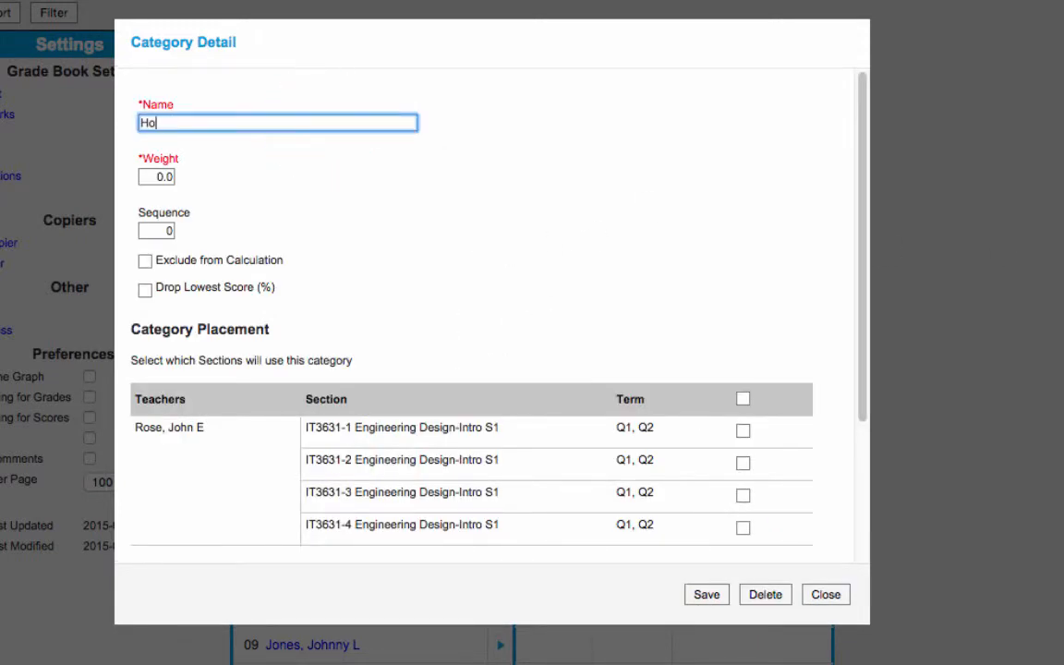
pyautogui.write('wmework')
pyautogui.click(152, 176)
pyautogui.moveTo(153, 175); pyautogui.dragTo(164, 178)
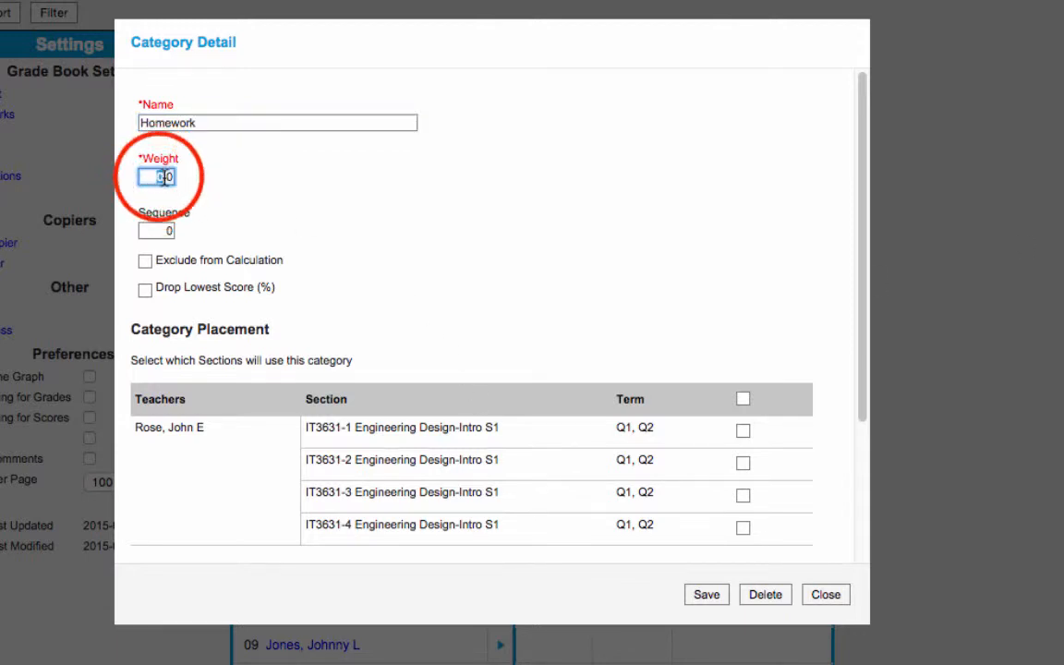
pyautogui.write('20')
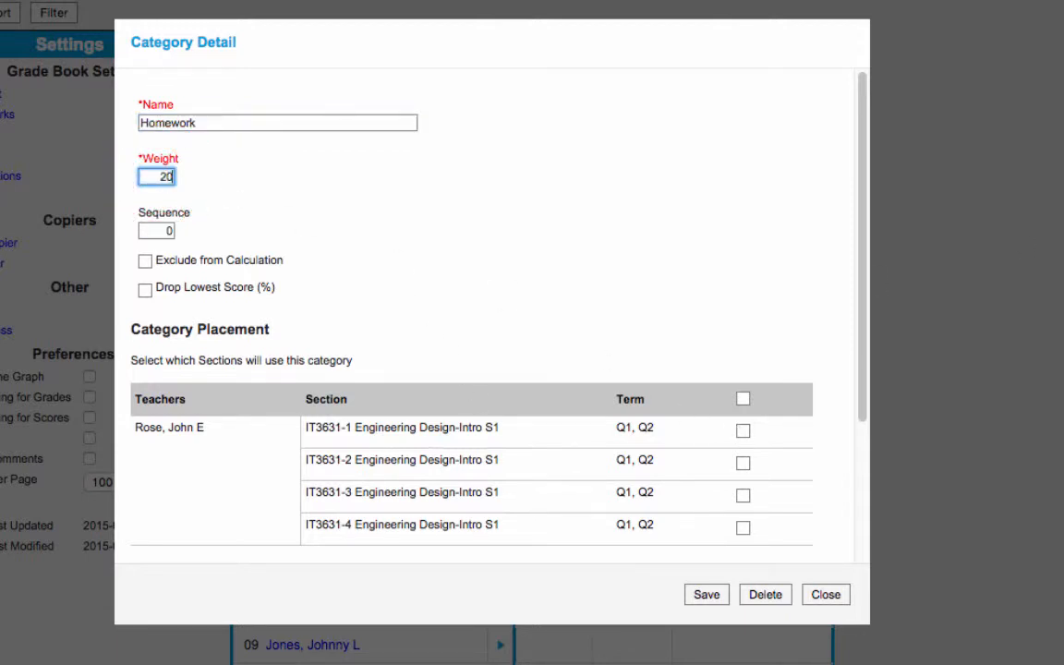
# Step: Place the Homework category in all listed sections and the End of Term Grade task, and save it
pyautogui.click(743, 399)
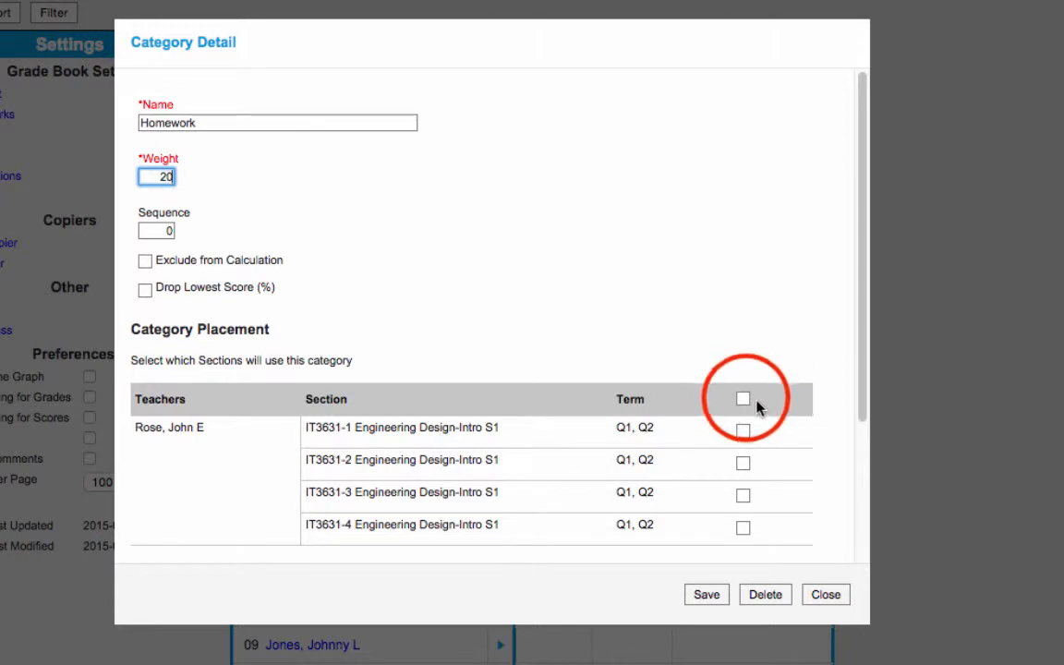
pyautogui.click(846, 402)
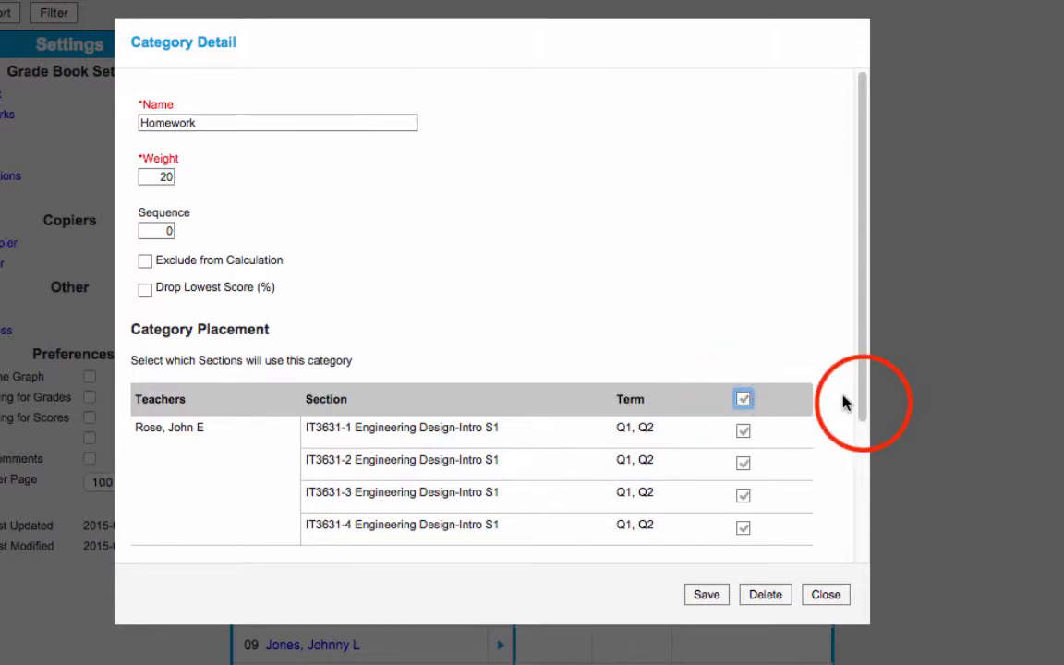
pyautogui.moveTo(864, 403); pyautogui.dragTo(880, 555)
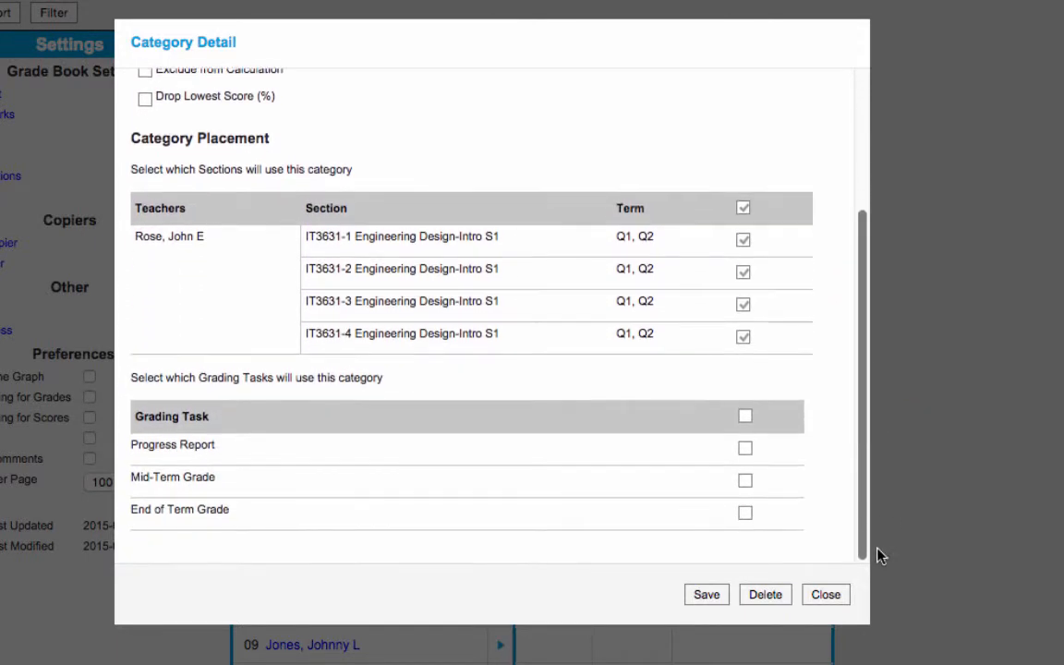
pyautogui.click(745, 513)
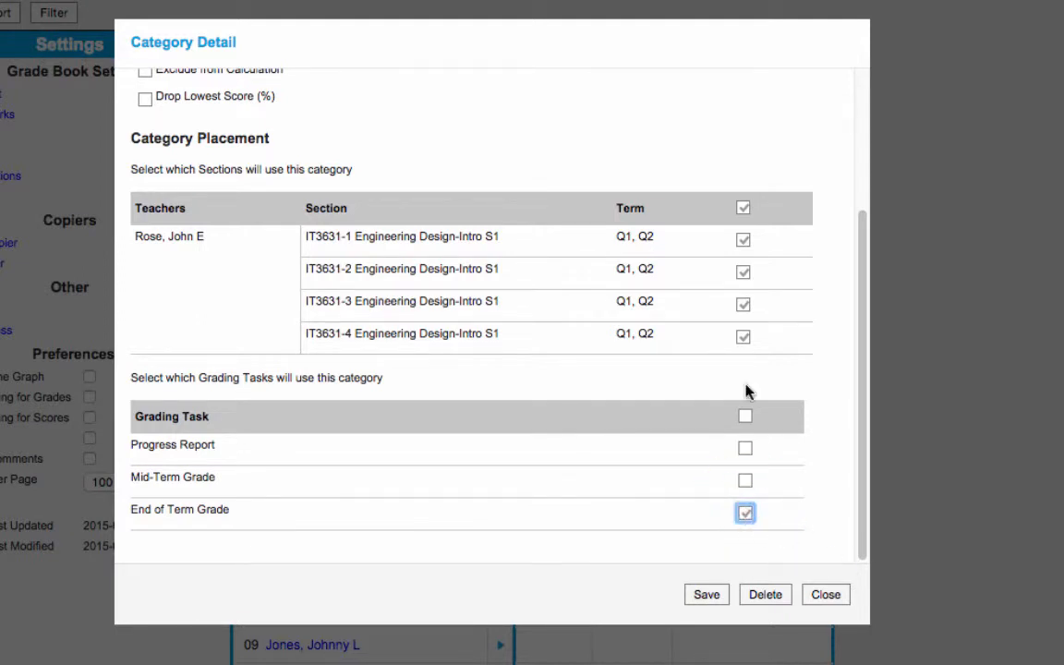
pyautogui.click(709, 595)
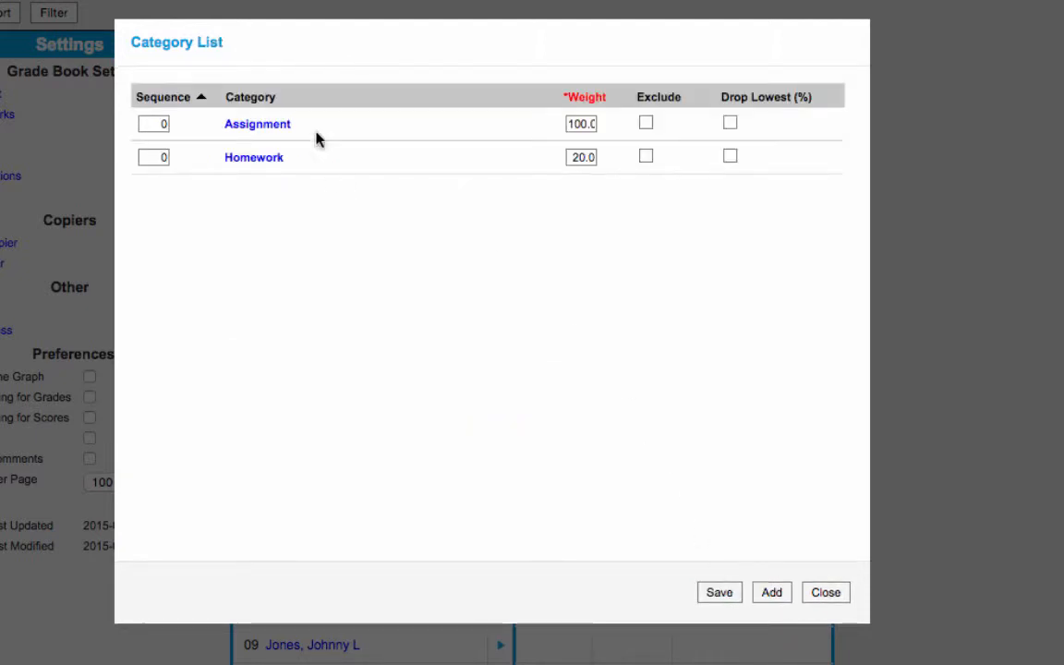
# Step: Set the Assignment category's weight to 80 in the category list, save the change and close the list
pyautogui.doubleClick(582, 124)
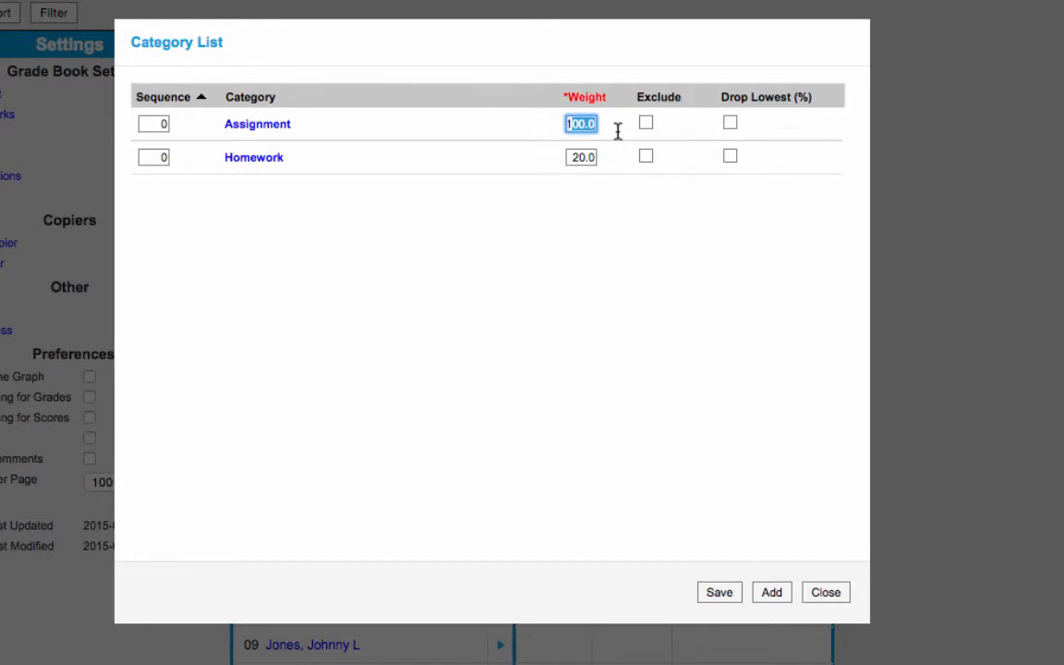
pyautogui.write('80')
pyautogui.click(609, 233)
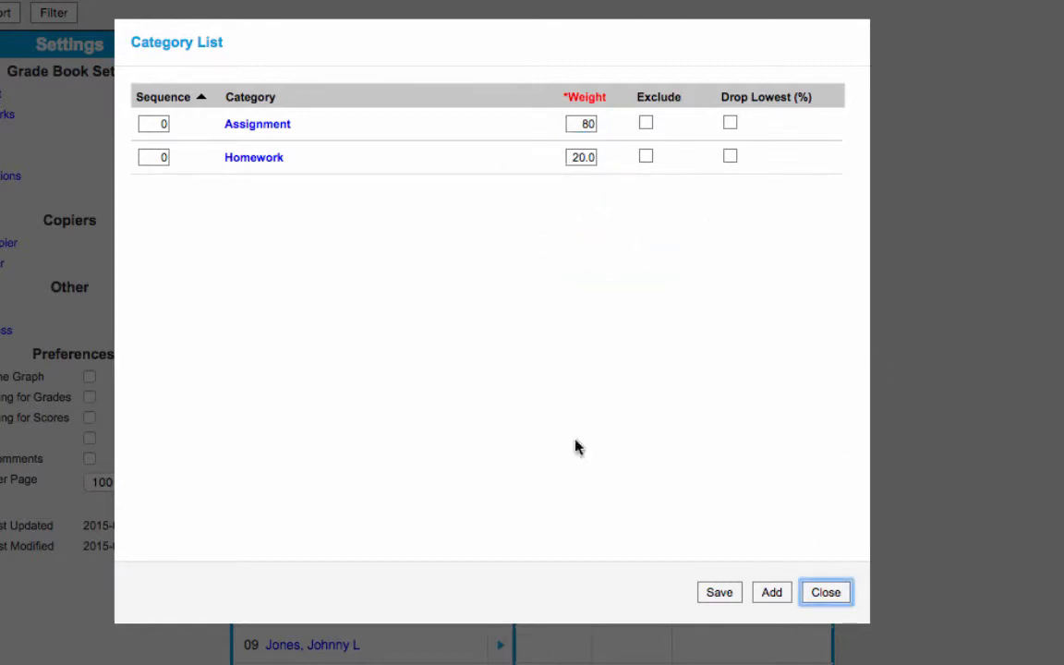
pyautogui.click(719, 592)
pyautogui.click(721, 592)
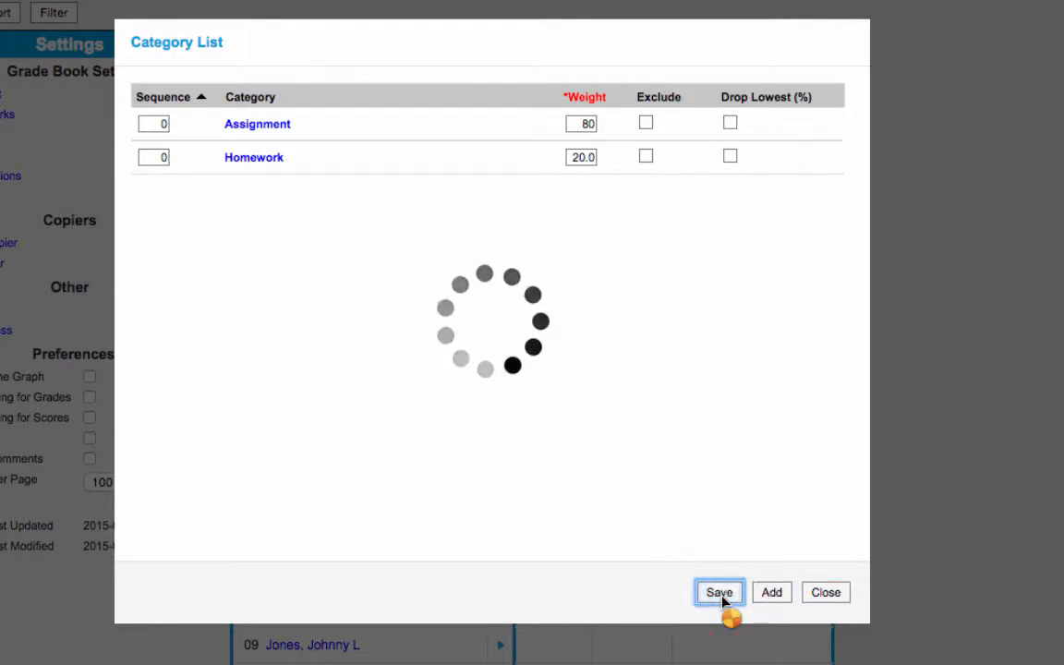
pyautogui.click(826, 596)
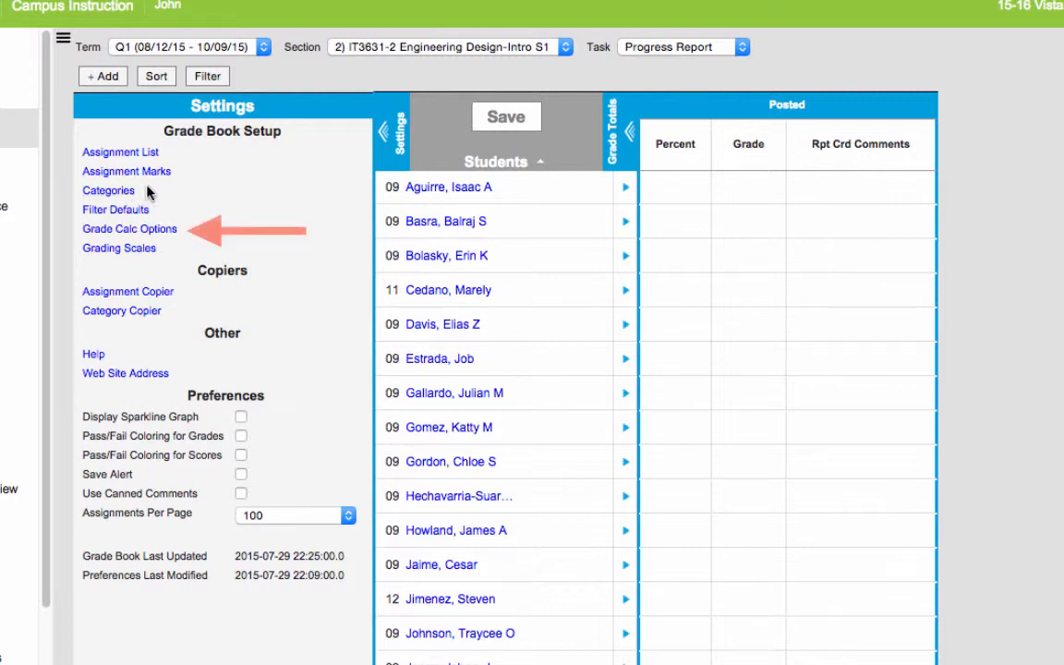
# Step: Set section IT3631-2's grade calculation to In Progress Grade using my grading scale with Weight Categories enabled, and save it
pyautogui.click(150, 235)
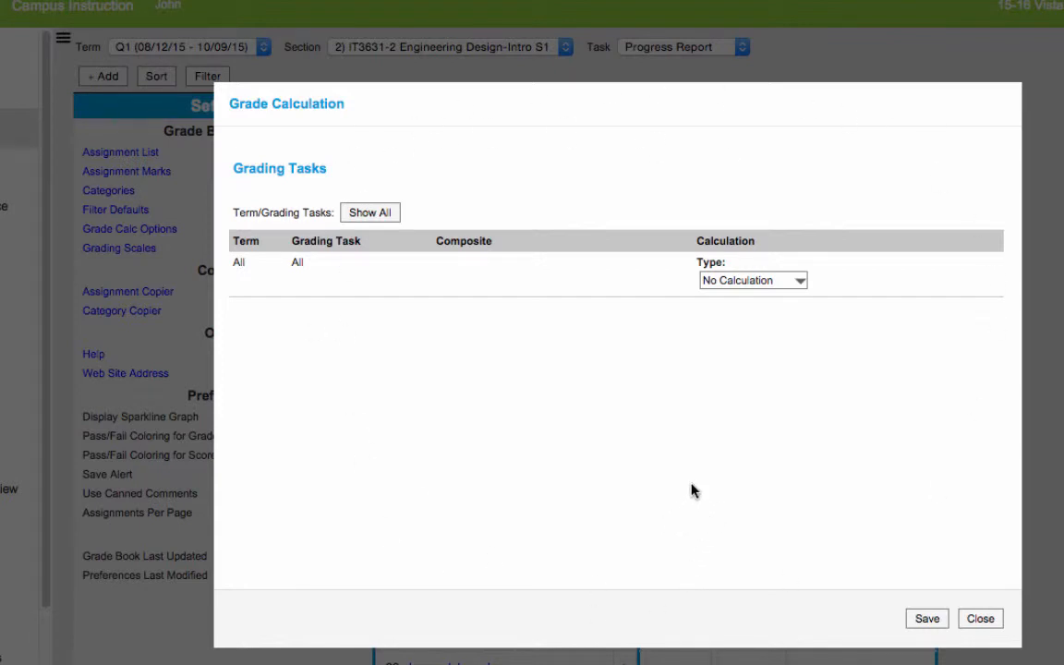
pyautogui.click(800, 282)
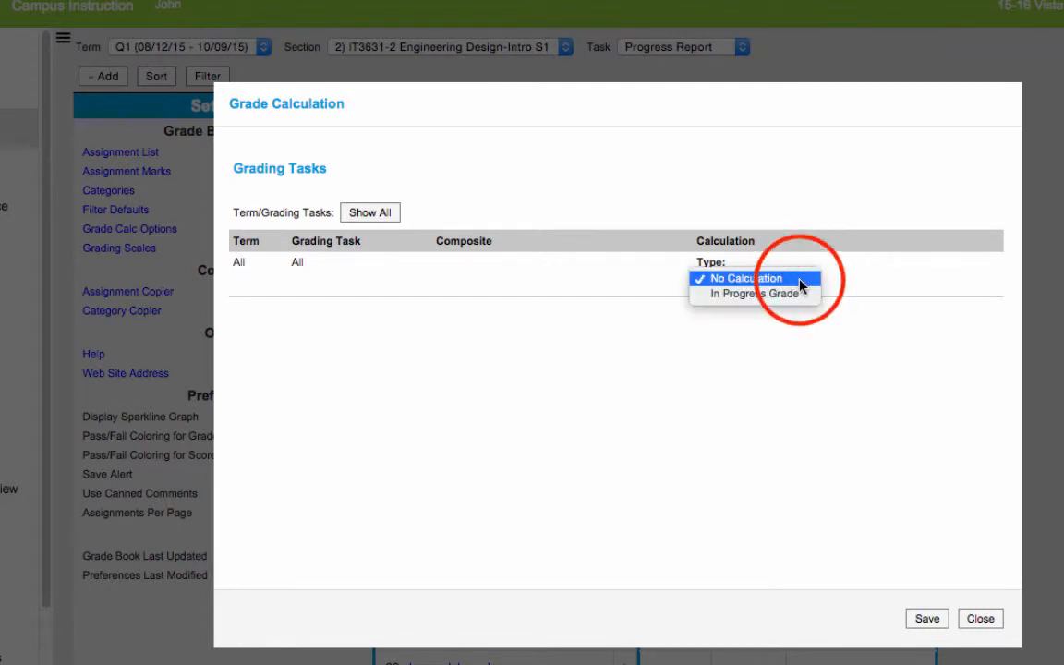
pyautogui.click(796, 295)
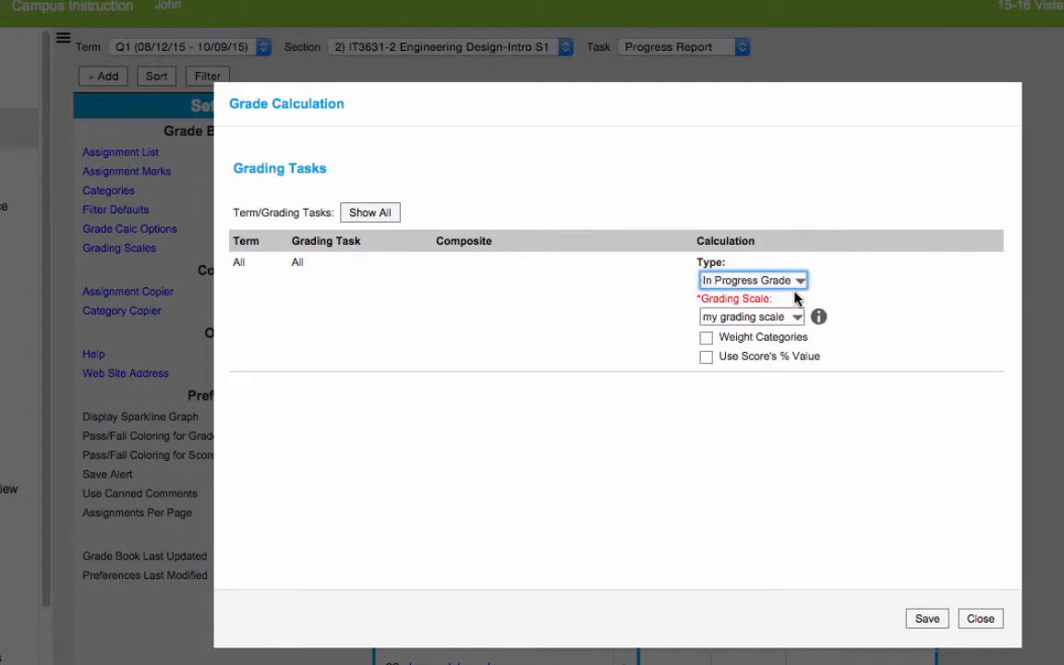
pyautogui.click(796, 318)
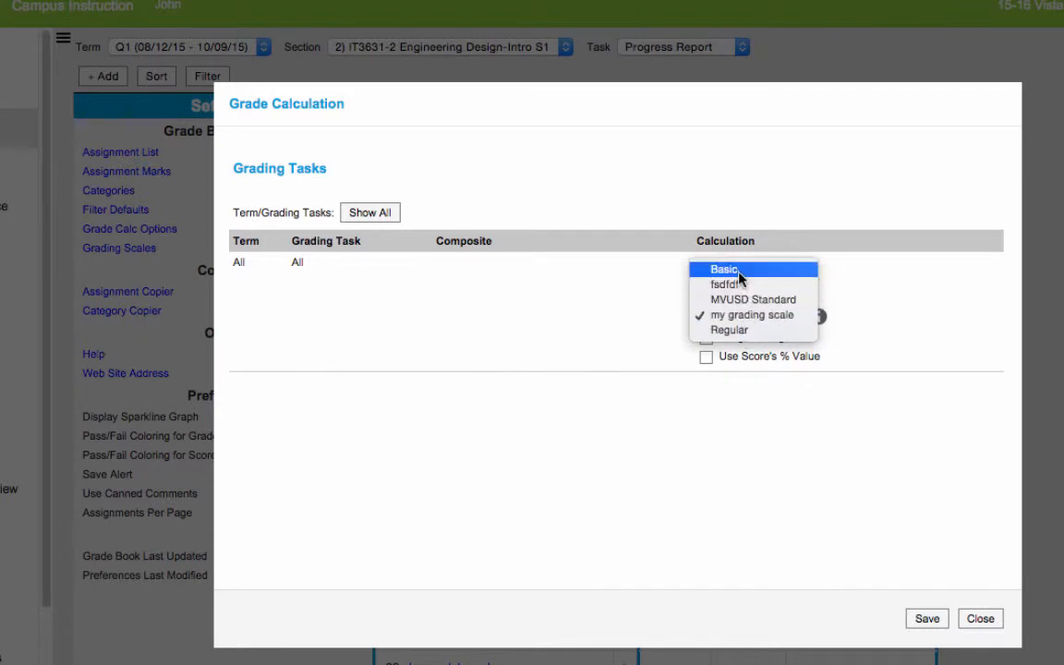
pyautogui.click(748, 318)
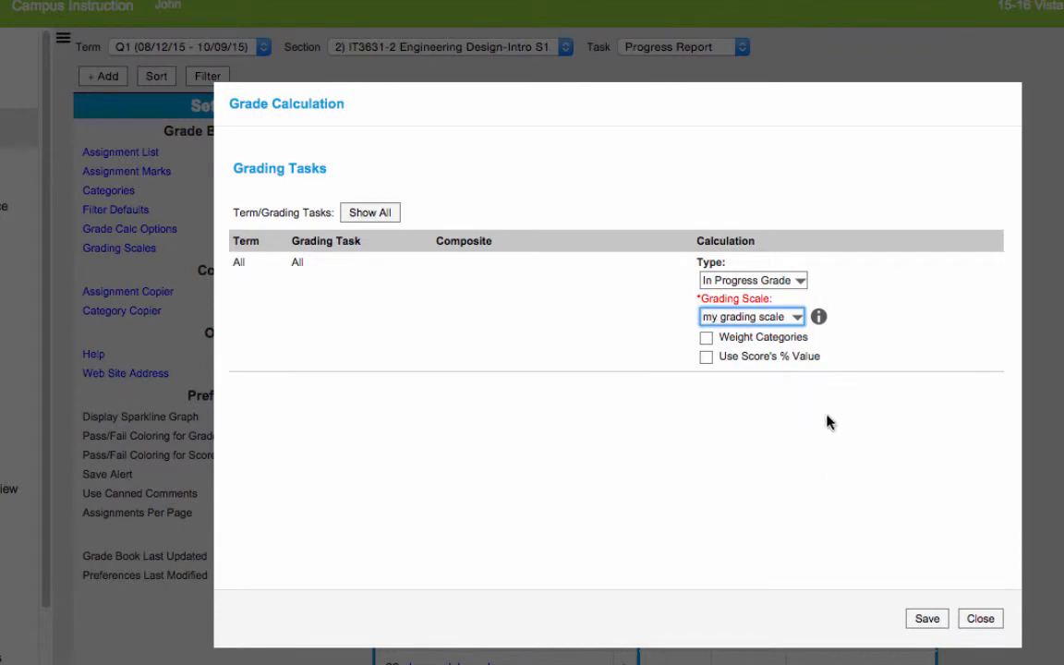
pyautogui.click(707, 338)
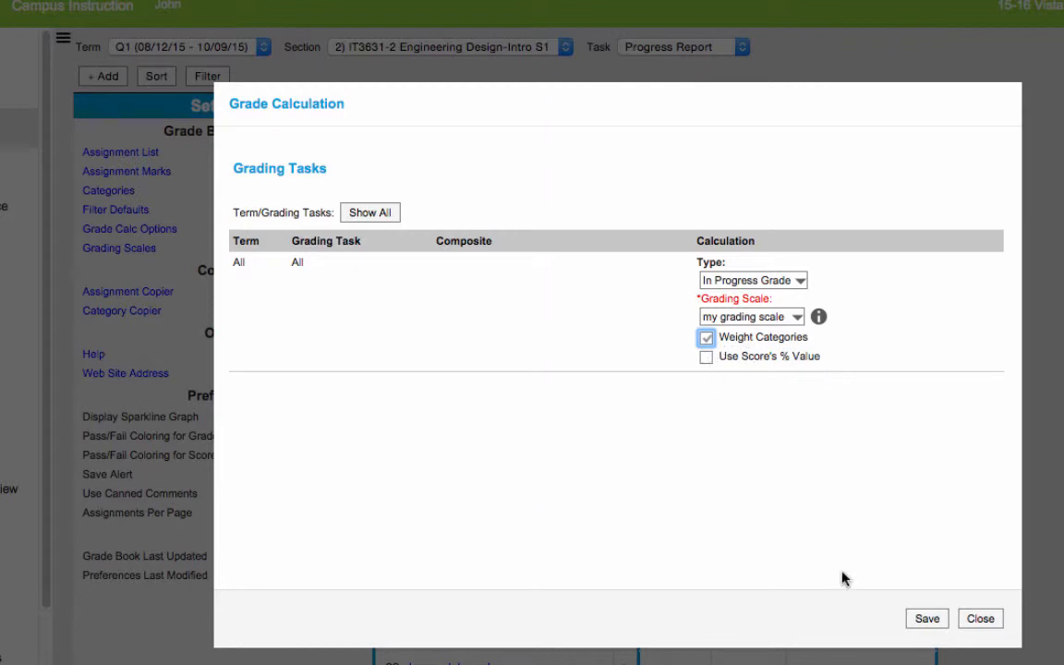
pyautogui.click(929, 623)
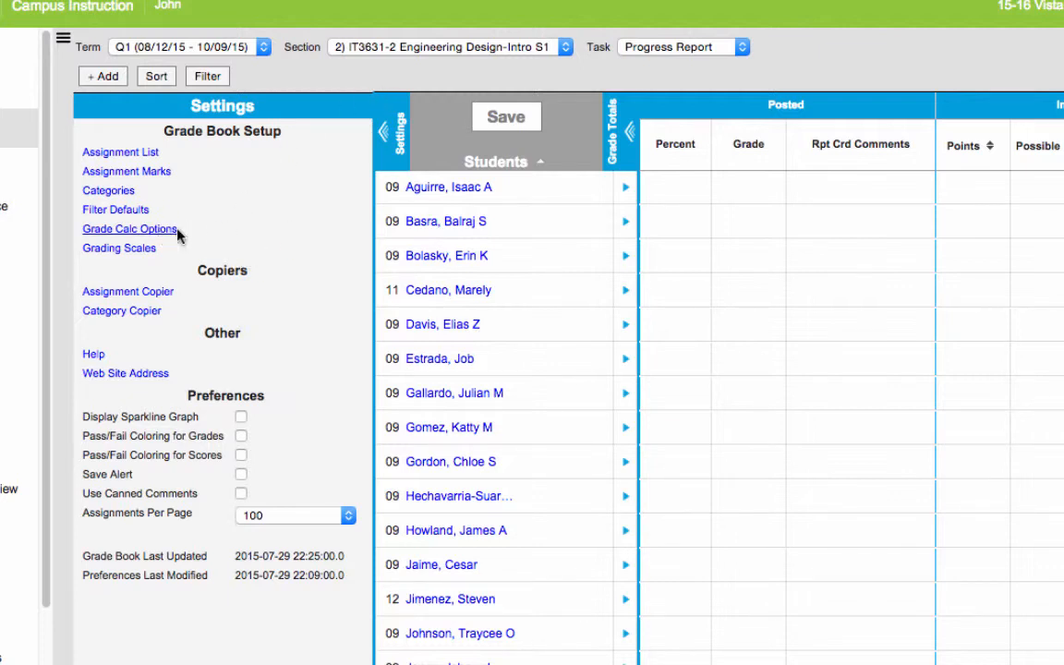
# Step: For section IT3631-3 Engineering Design-Intro S1, set the grade calculation to In Progress Grade using my grading scale, and save it
pyautogui.click(418, 49)
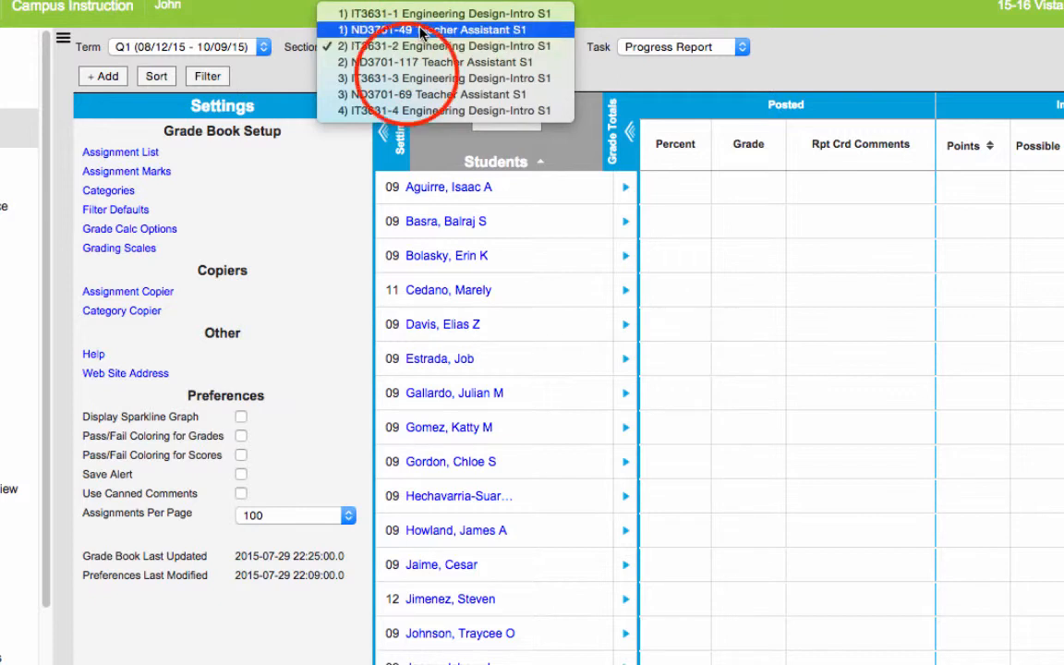
pyautogui.click(406, 78)
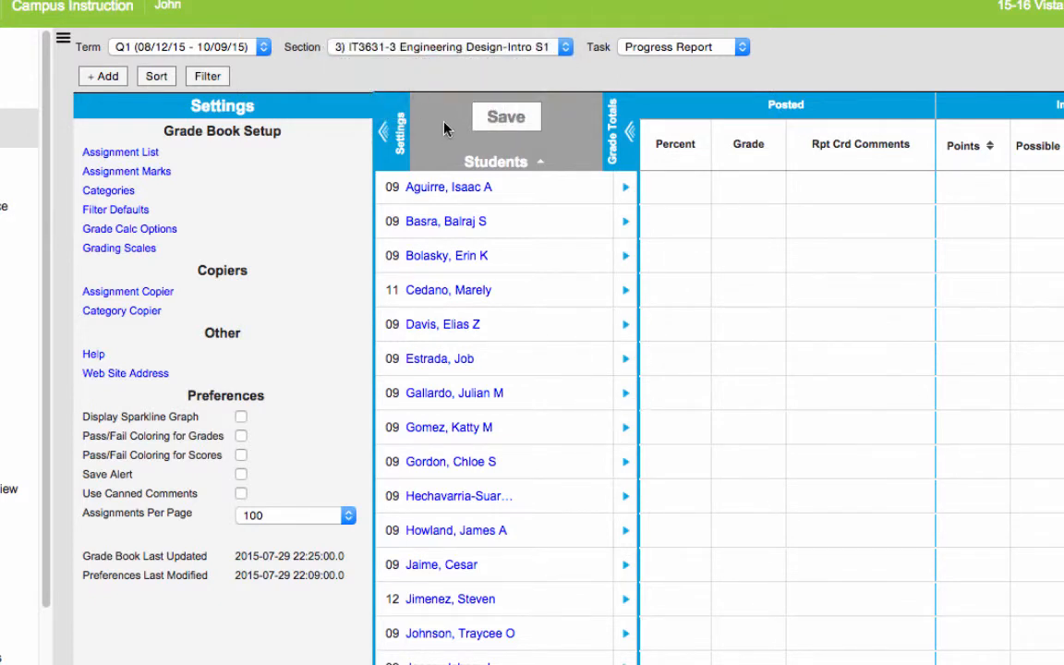
pyautogui.click(153, 229)
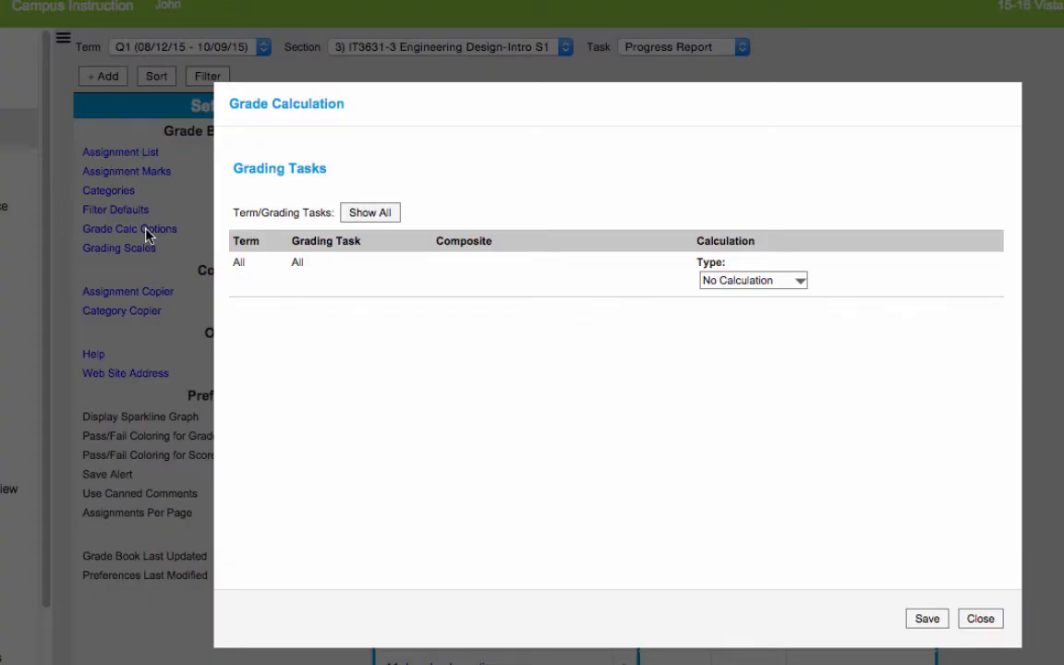
pyautogui.click(734, 280)
pyautogui.click(733, 294)
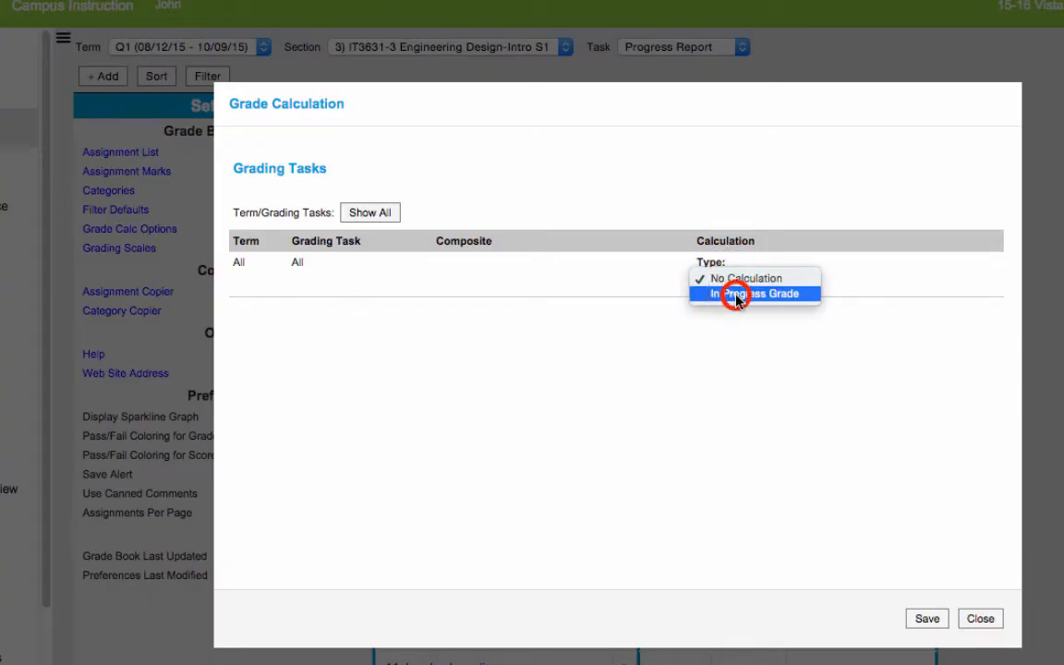
pyautogui.click(765, 317)
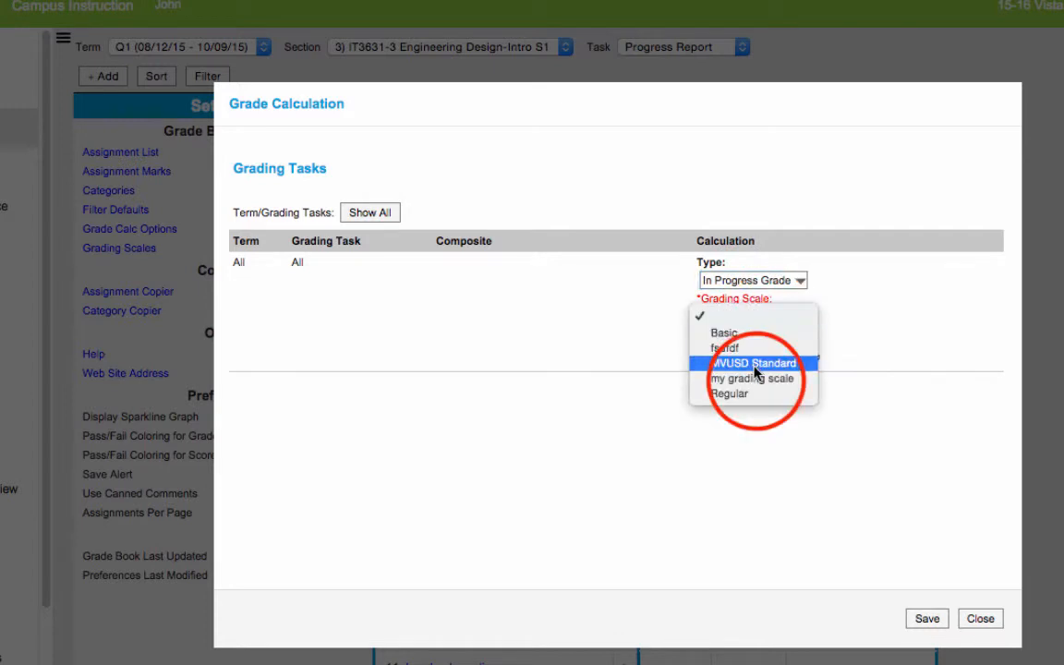
pyautogui.click(757, 379)
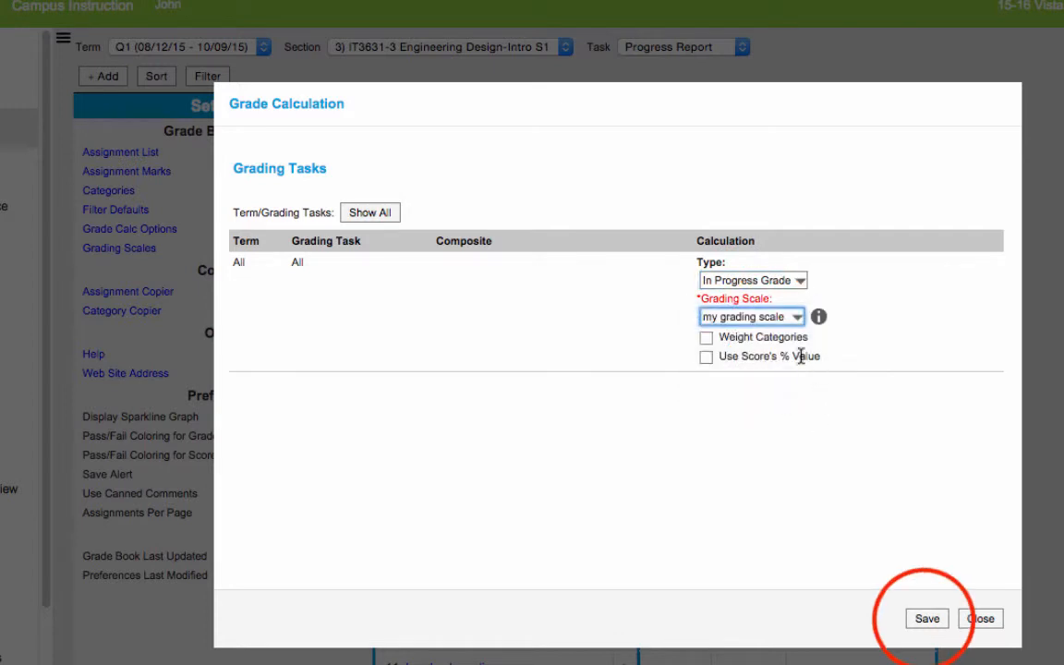
pyautogui.click(924, 617)
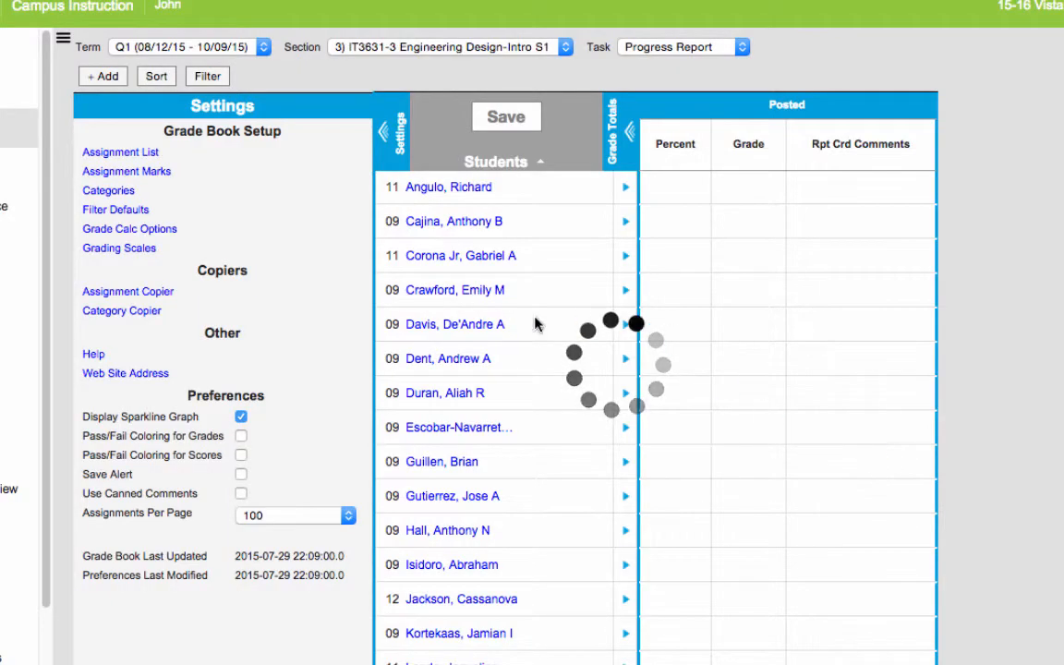
# Step: Switch the grade book to section 4) IT3631-4 Engineering Design-Intro S1
pyautogui.click(443, 46)
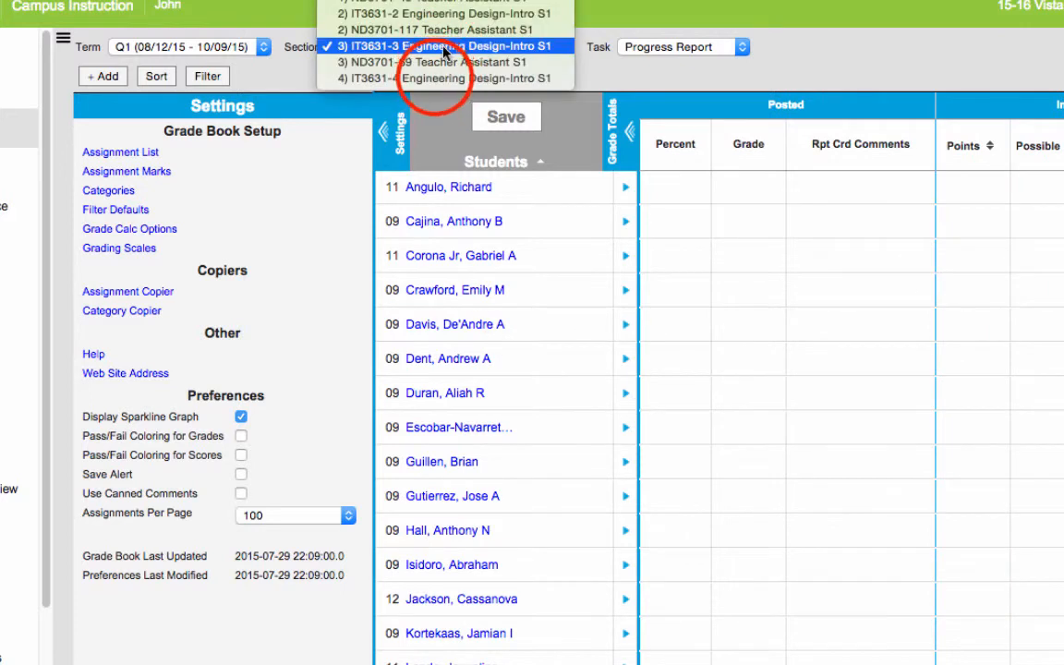
pyautogui.click(427, 76)
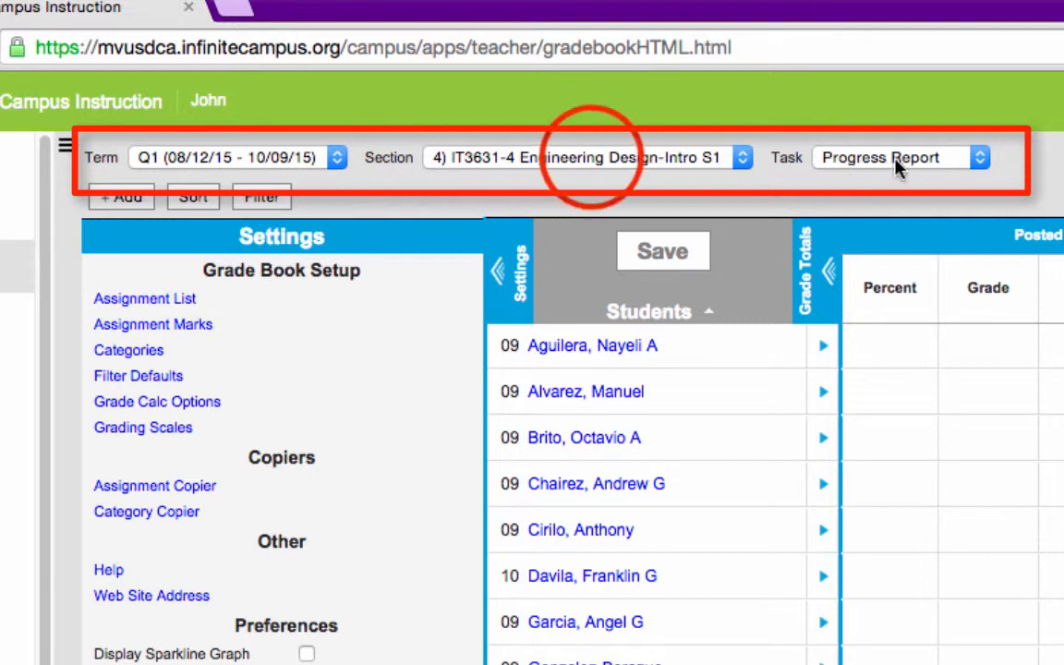
pyautogui.click(591, 159)
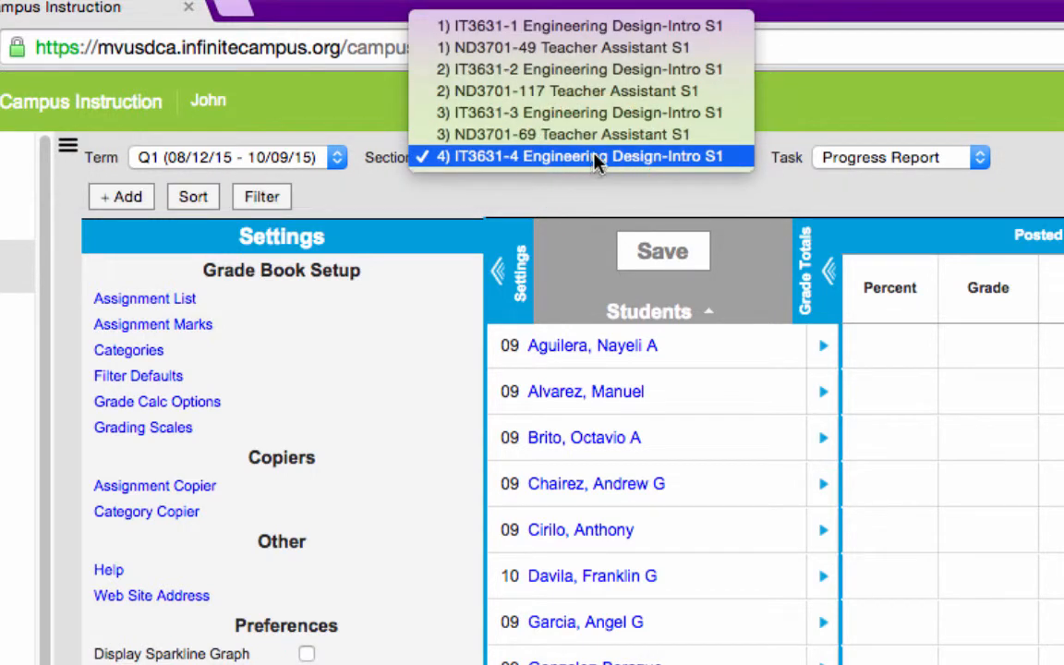
pyautogui.click(524, 192)
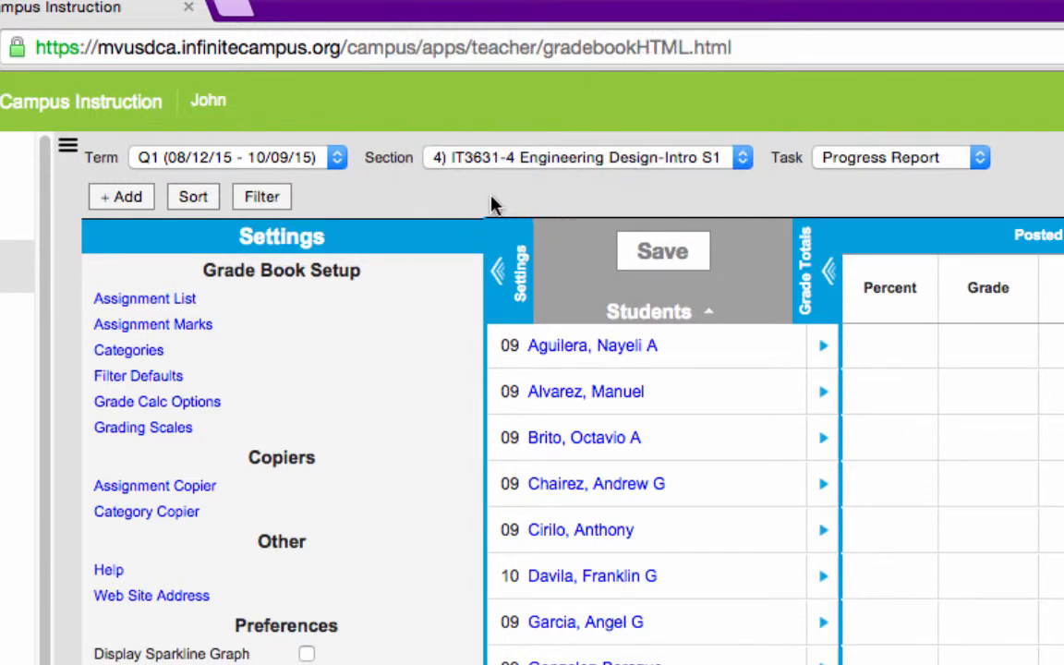
# Step: Show the grade book for term Q2 (10/12/15 - 12/18/15) and the End of Term Grade task, bringing the category columns into view
pyautogui.click(338, 159)
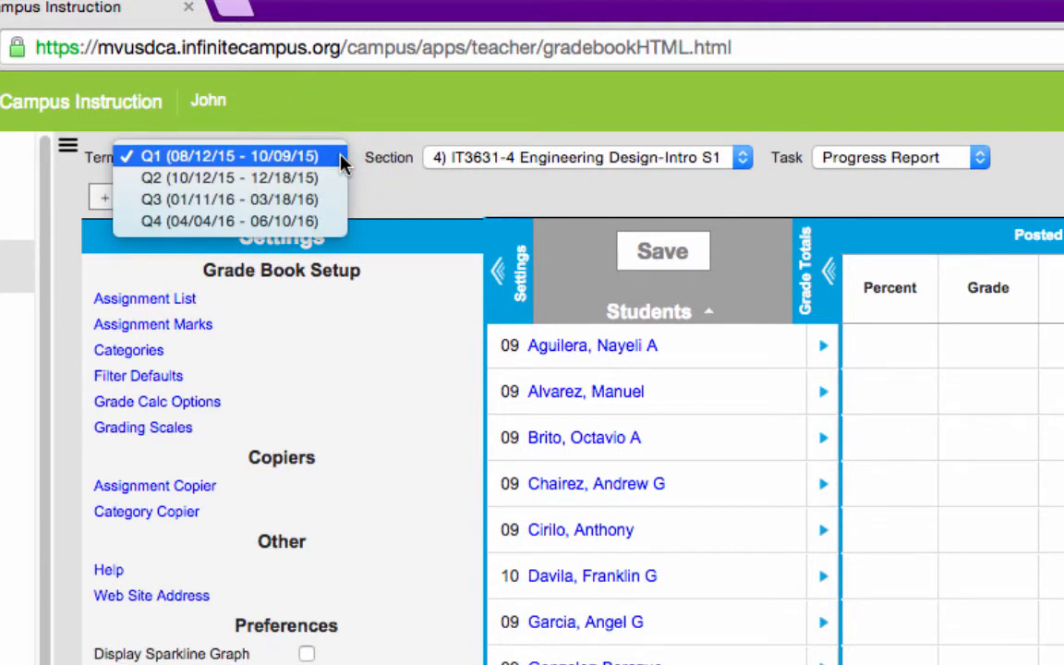
pyautogui.click(271, 188)
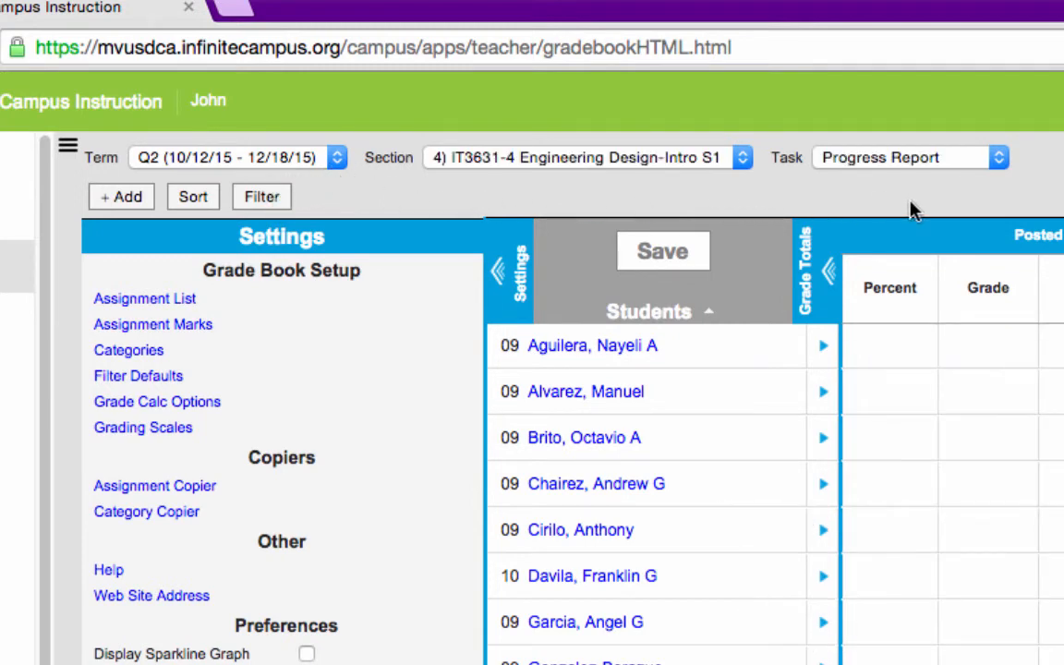
pyautogui.moveTo(959, 162); pyautogui.dragTo(959, 187)
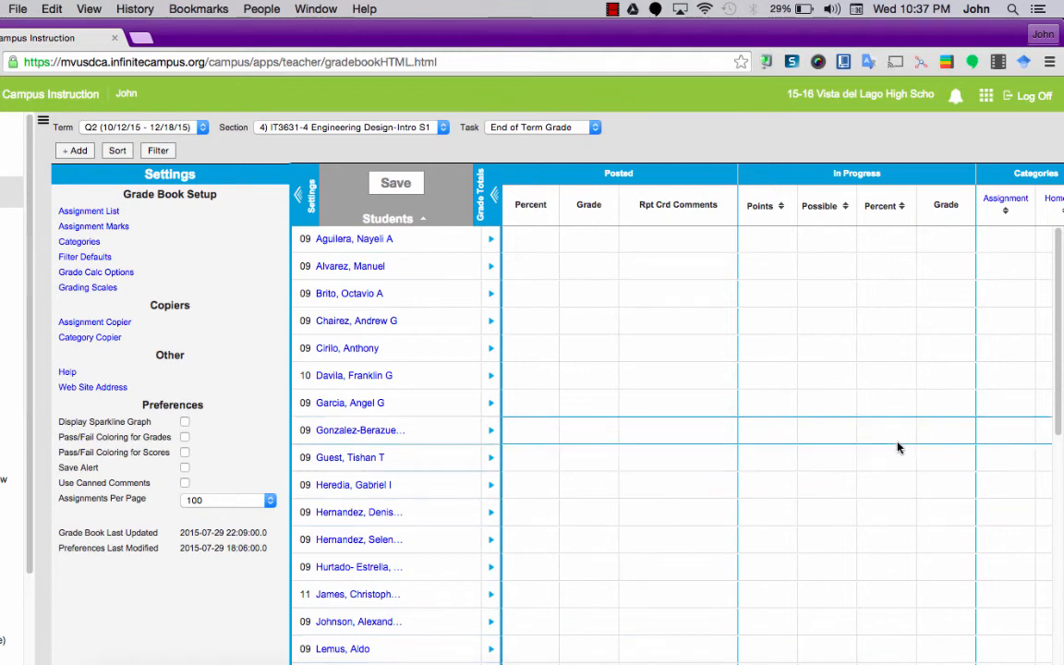
pyautogui.scroll(-5, 898, 446)
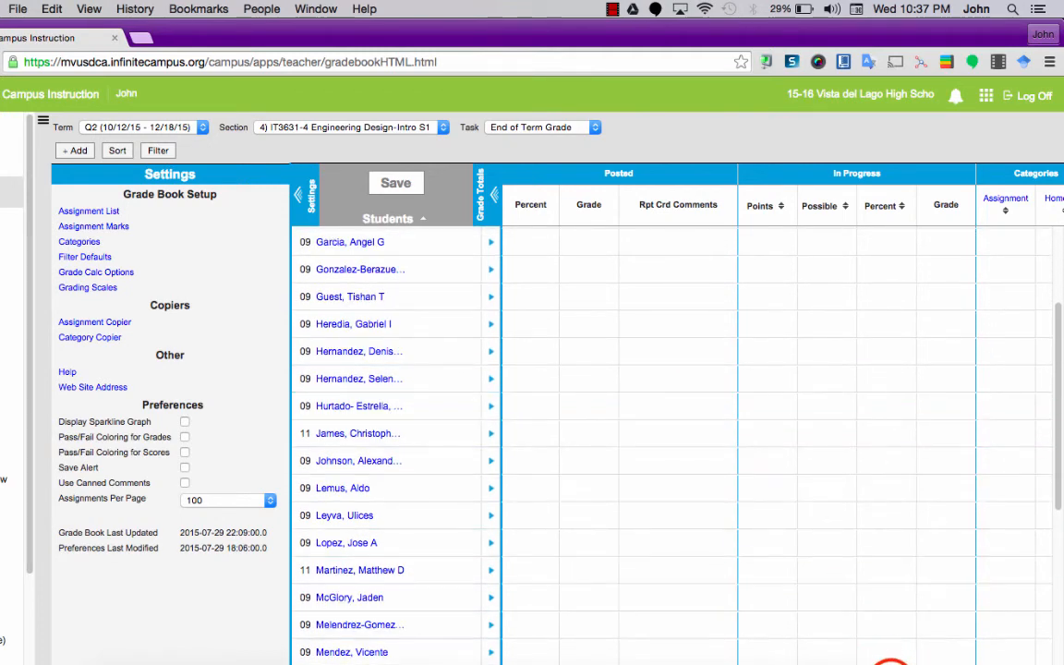
pyautogui.hscroll(2, 848, 646)
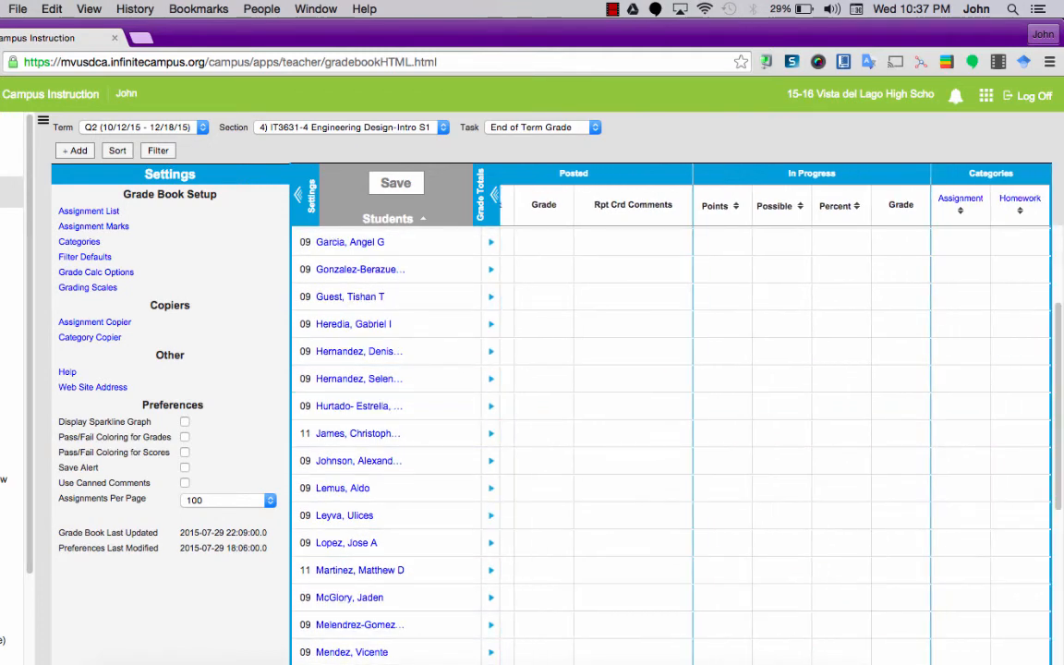